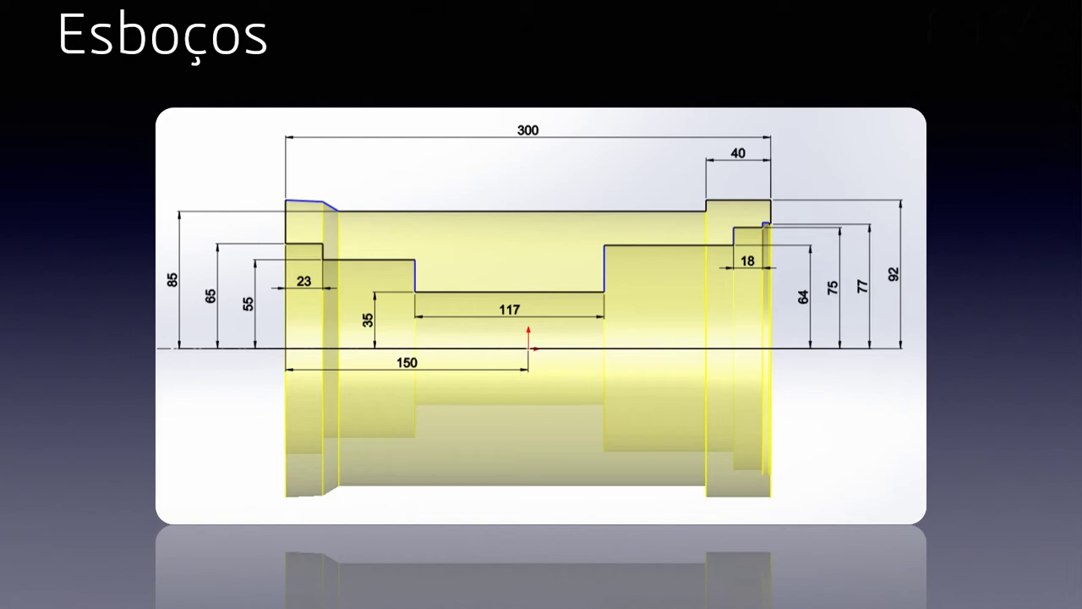
- Switch to the Hydraulic Cylinder part and edit Sketch22 from the revolved body's breadcrumb
{"action": "key", "text": "alt+Tab"}
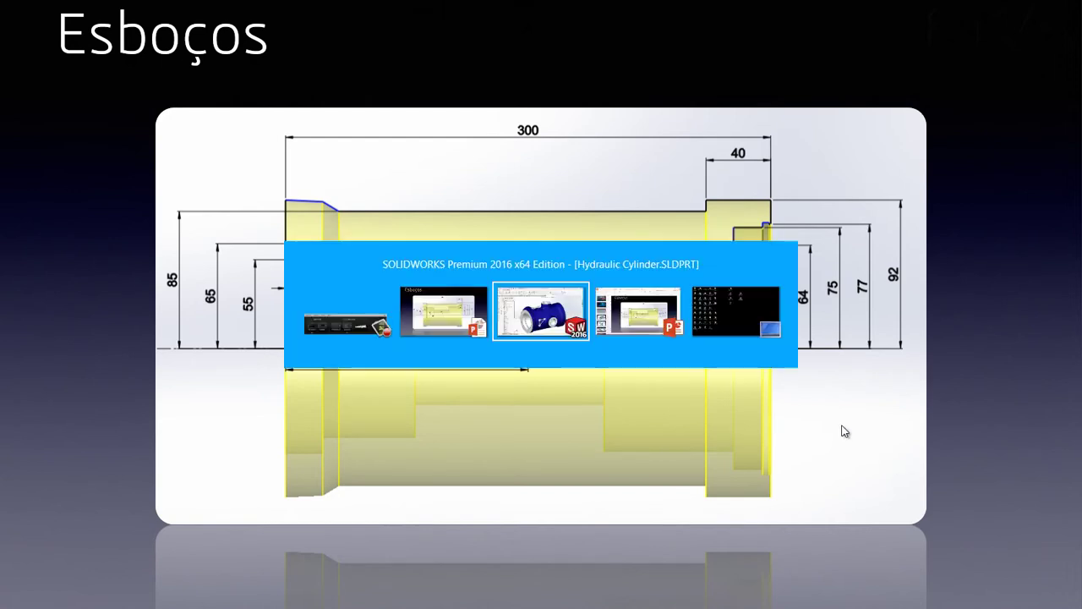
{"action": "left_click", "coordinate": [532, 320]}
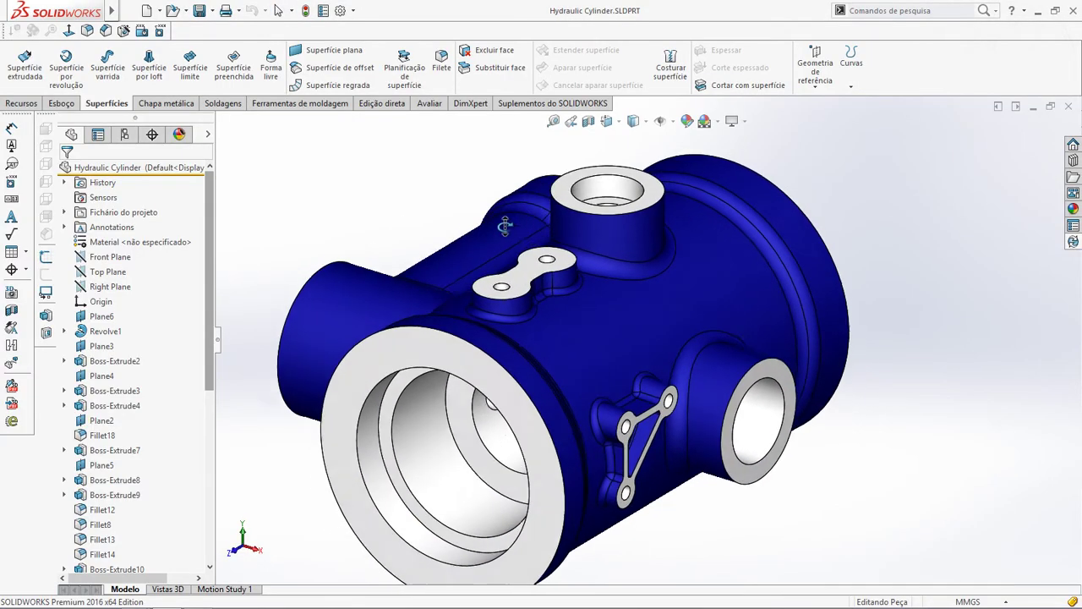
{"action": "mouse_move", "coordinate": [402, 220]}
{"action": "middle_mouse_down"}
{"action": "mouse_move", "coordinate": [464, 207]}
{"action": "mouse_move", "coordinate": [251, 310]}
{"action": "middle_mouse_up"}
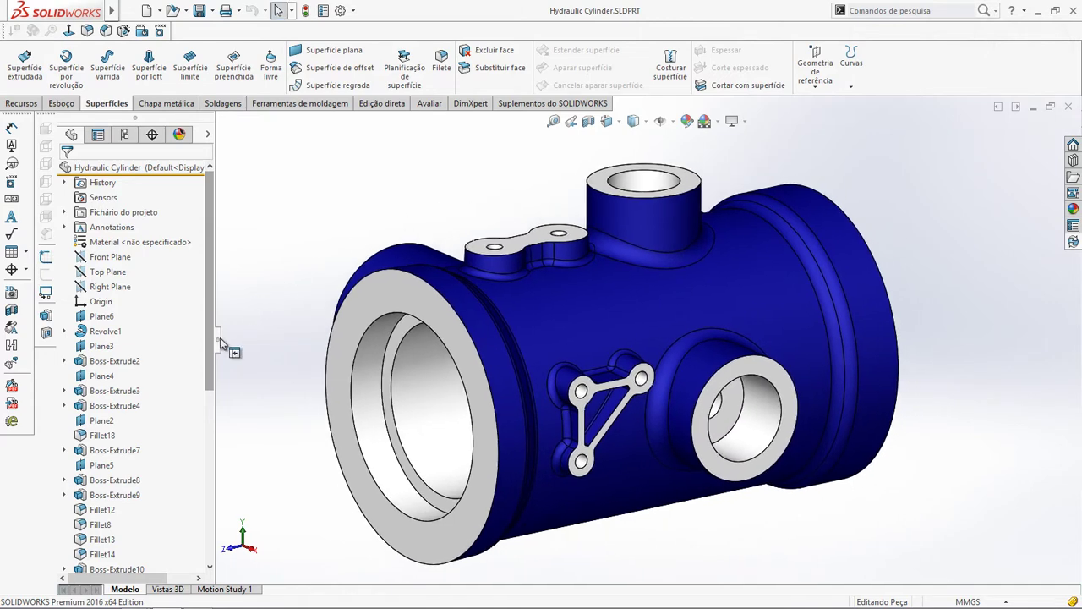
{"action": "left_click", "coordinate": [218, 339]}
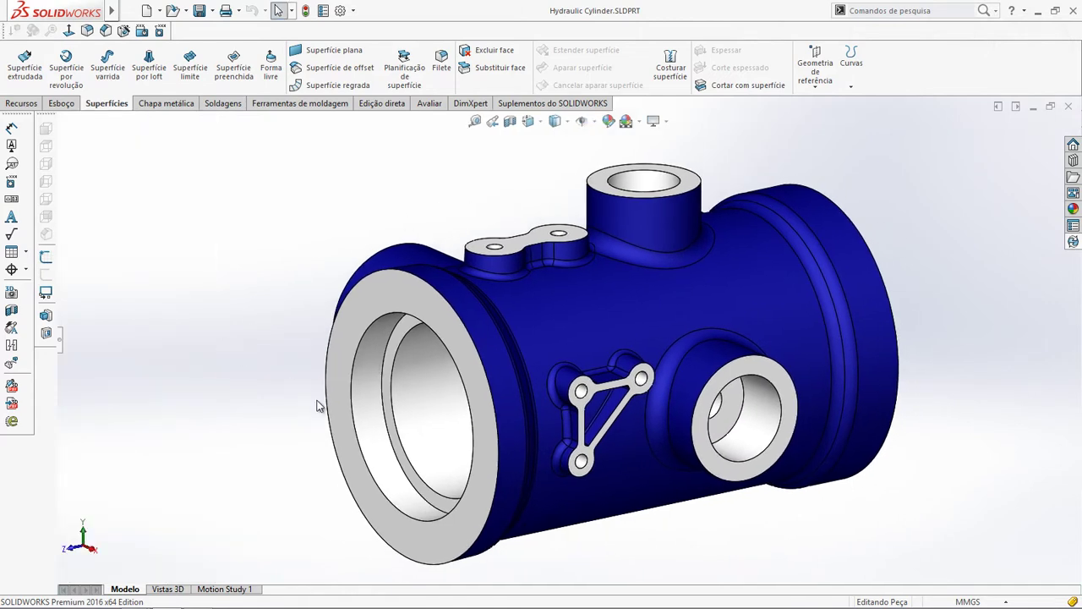
{"action": "left_click", "coordinate": [683, 341]}
{"action": "left_click", "coordinate": [659, 314]}
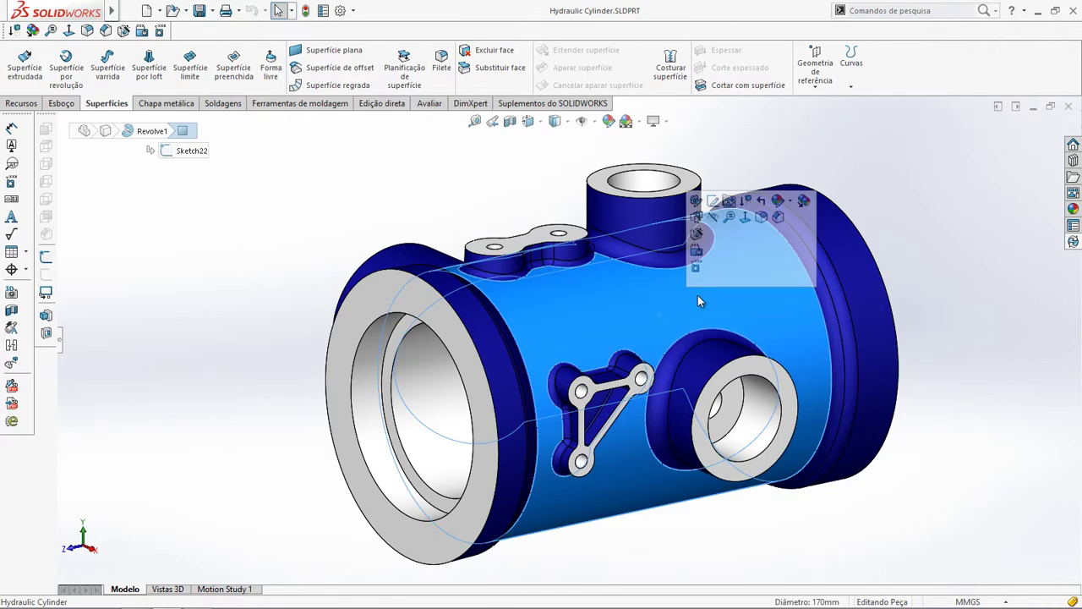
{"action": "key", "text": "Escape"}
{"action": "left_click", "coordinate": [690, 349]}
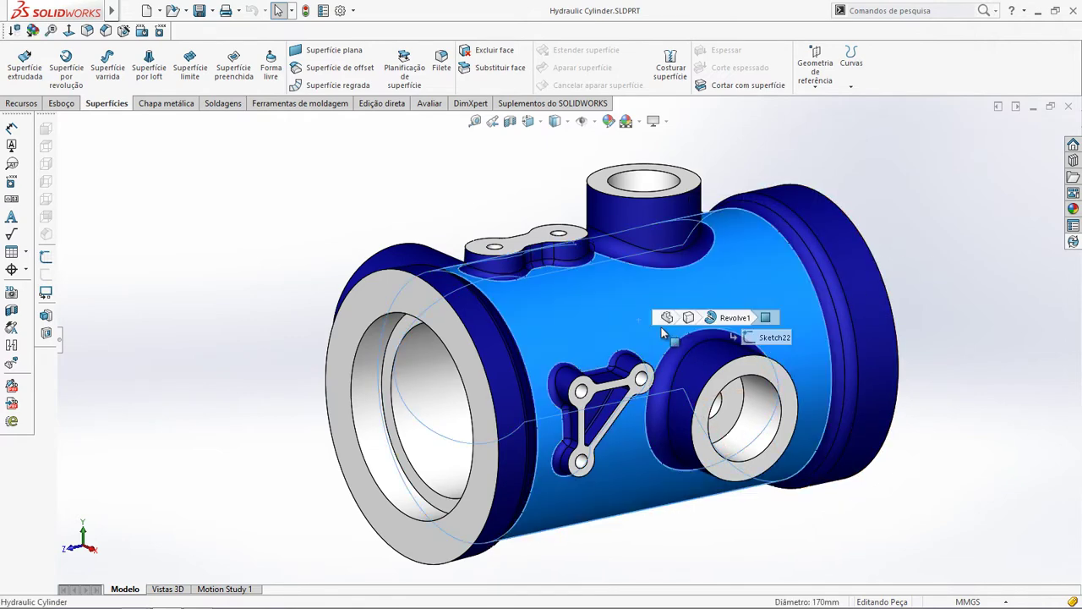
{"action": "left_click", "coordinate": [746, 338]}
{"action": "left_click", "coordinate": [764, 291]}
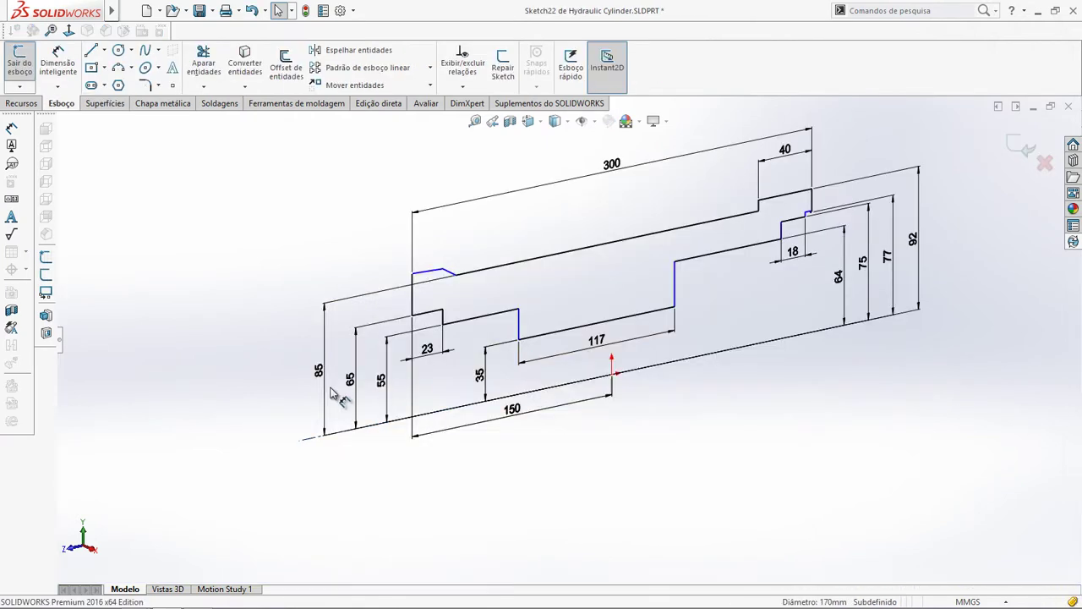
- View Sketch22 from the Right, hide its sketch dimensions and zoom in on the profile
{"action": "key", "text": "space"}
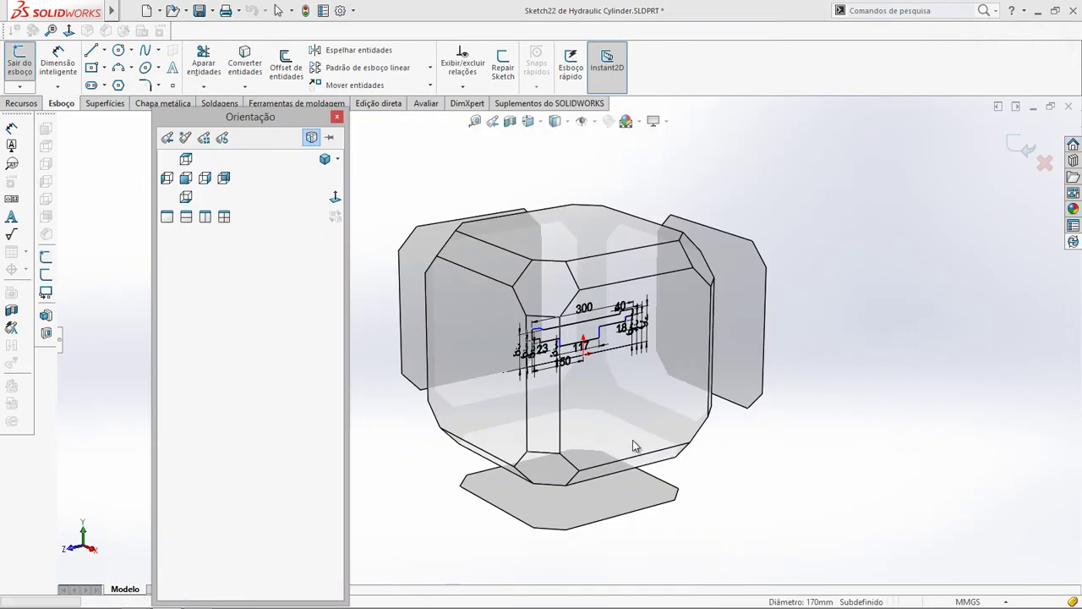
{"action": "left_click", "coordinate": [633, 440]}
{"action": "left_click", "coordinate": [595, 121]}
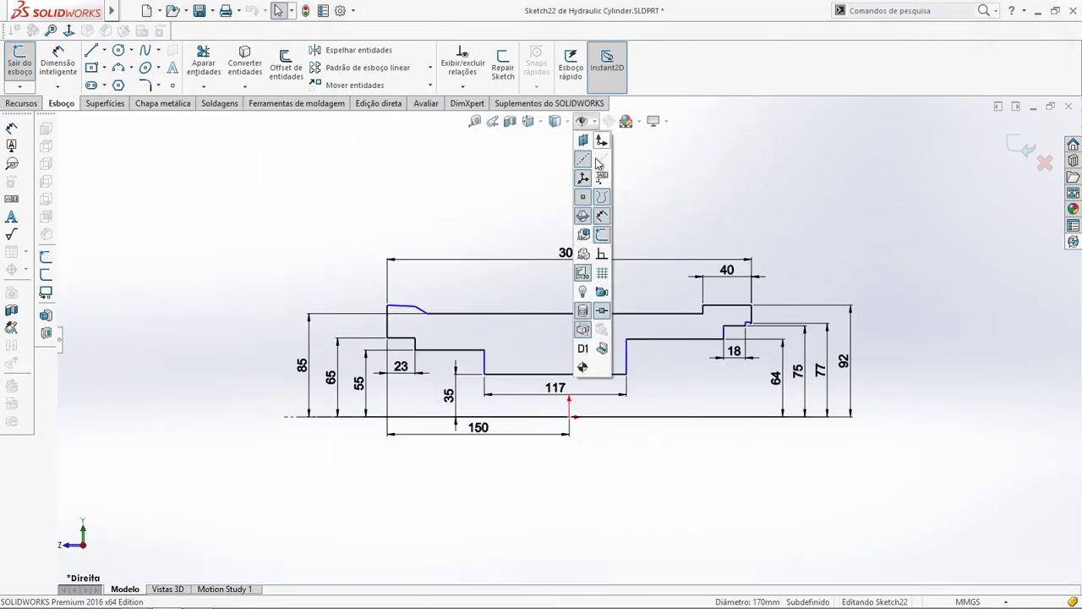
{"action": "left_click", "coordinate": [602, 217]}
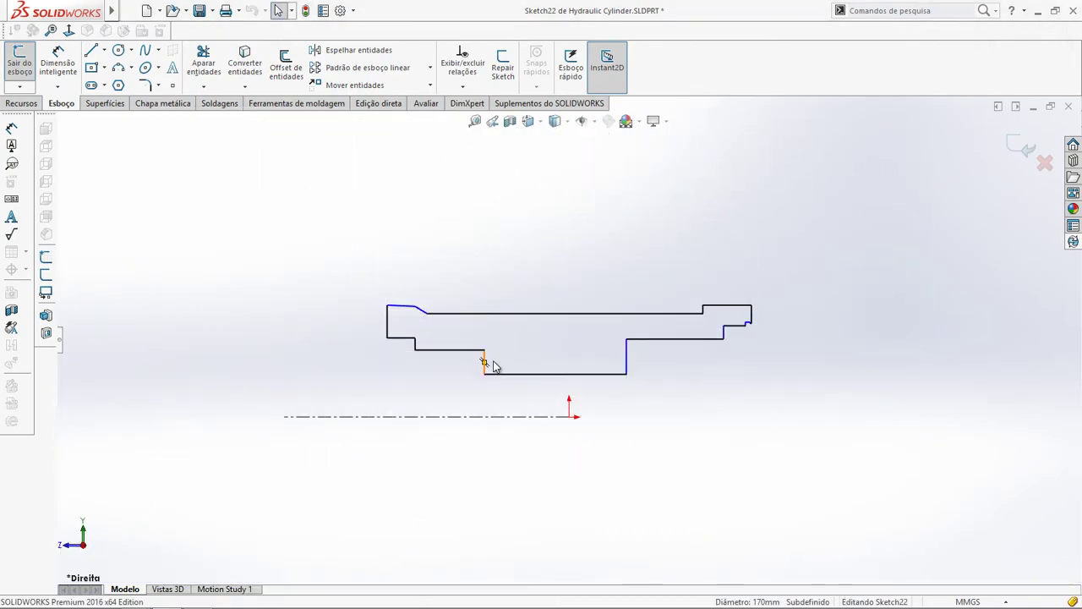
{"action": "scroll", "coordinate": [483, 362], "scroll_direction": "down", "scroll_amount": 3}
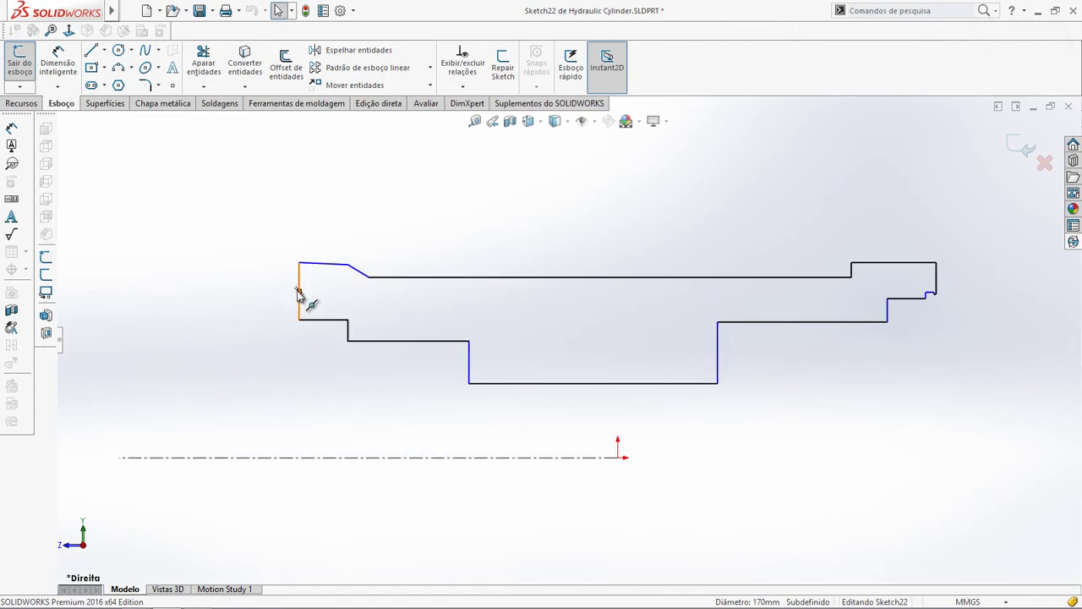
- Make the long top line's midpoint vertical with the origin
{"action": "left_click", "coordinate": [610, 276]}
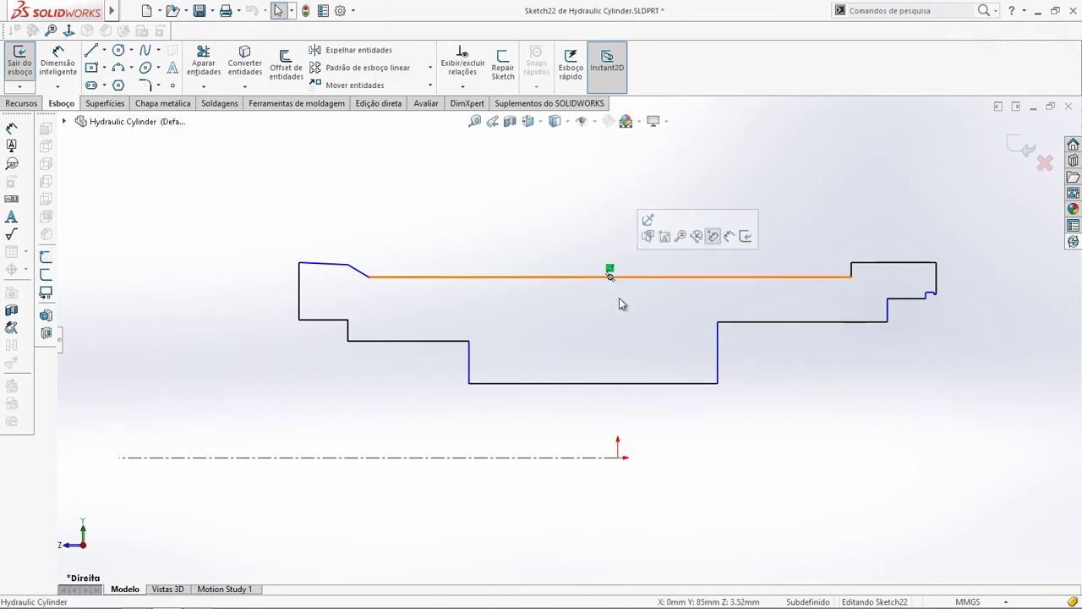
{"action": "left_click", "coordinate": [618, 458], "text": "ctrl"}
{"action": "left_click", "coordinate": [672, 402]}
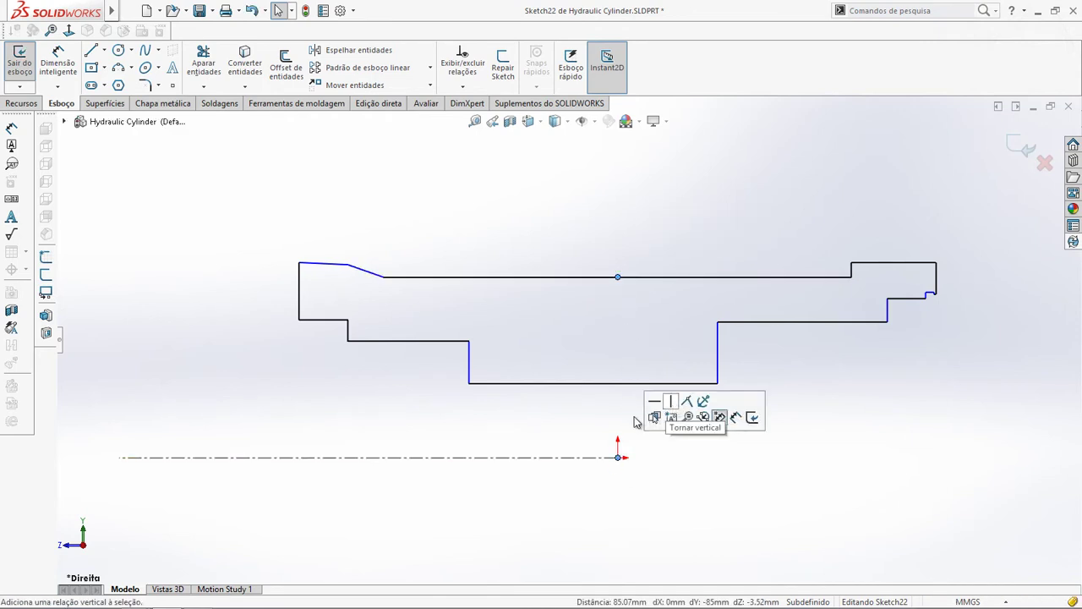
- Dimension the short top-left line to a length of 25
{"action": "left_click", "coordinate": [339, 266]}
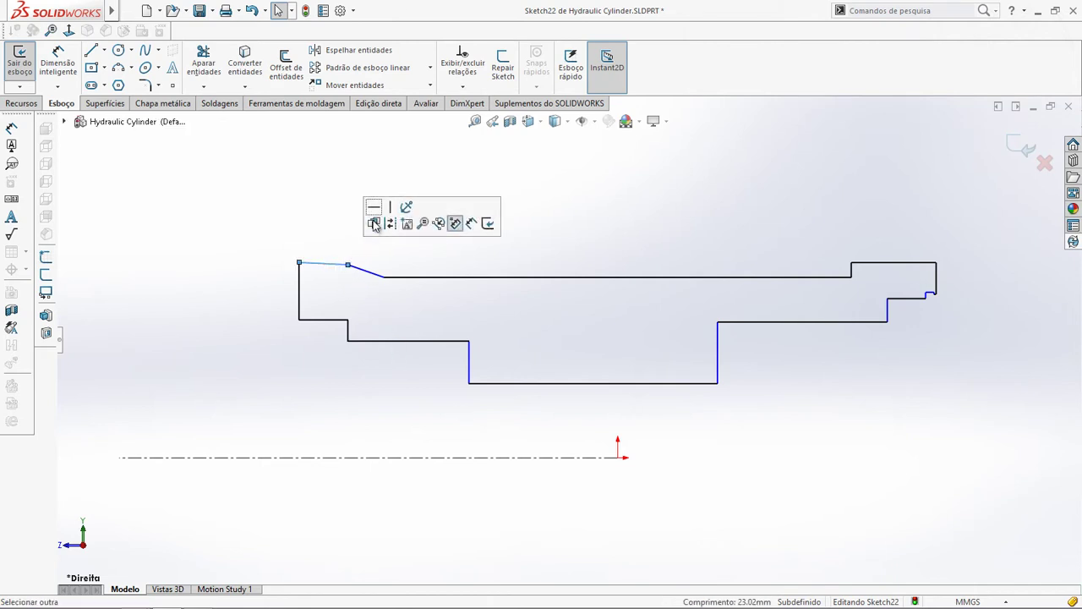
{"action": "left_click", "coordinate": [472, 223]}
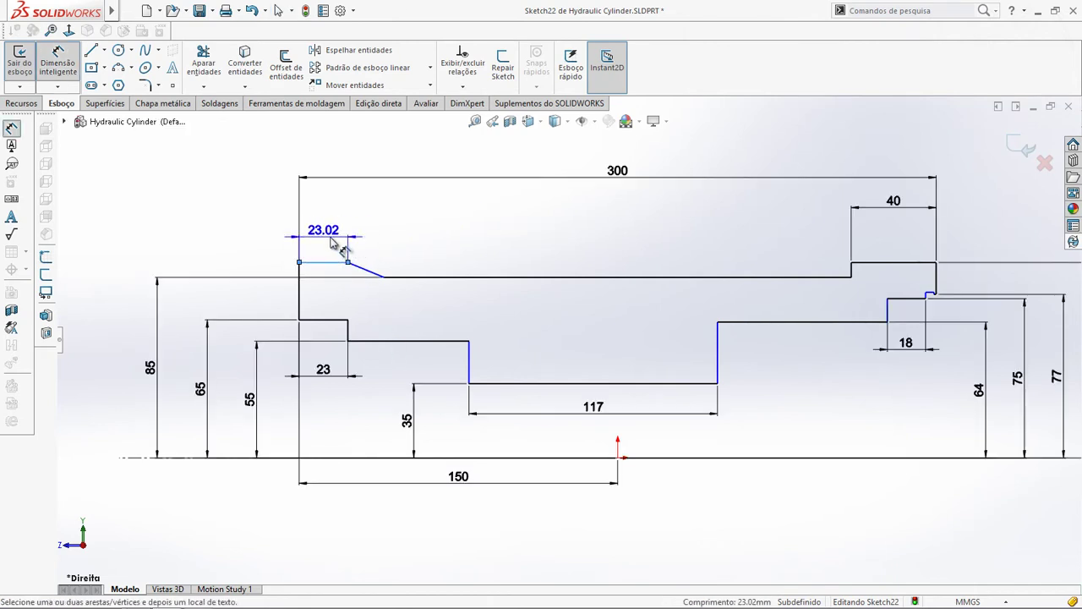
{"action": "left_click", "coordinate": [345, 242]}
{"action": "type", "text": "25"}
{"action": "key", "text": "Return"}
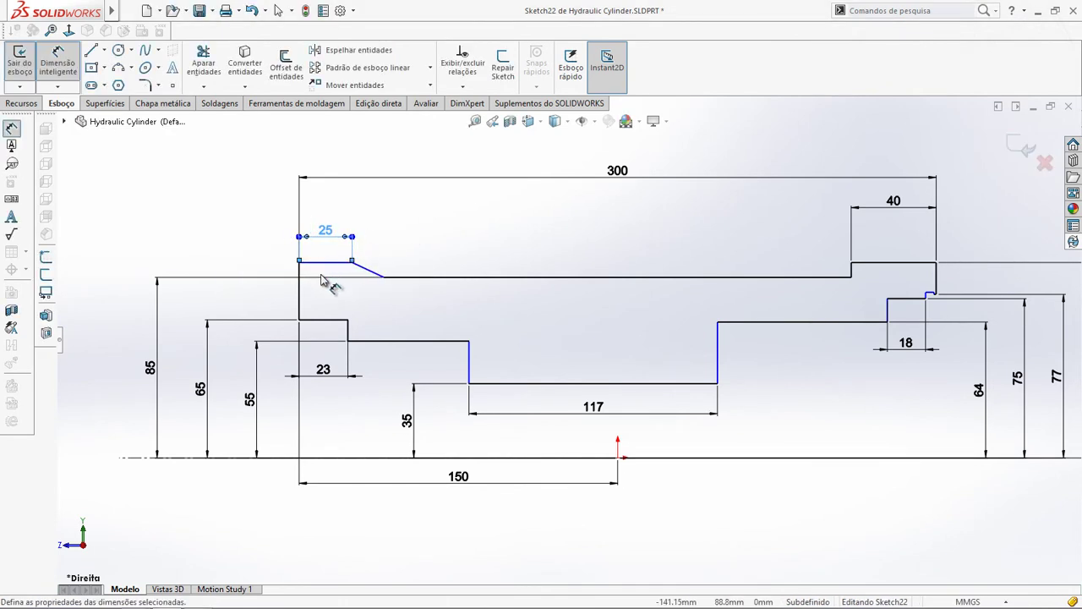
- Add a 92 height dimension from the centreline to the short top segment
{"action": "left_click", "coordinate": [154, 458]}
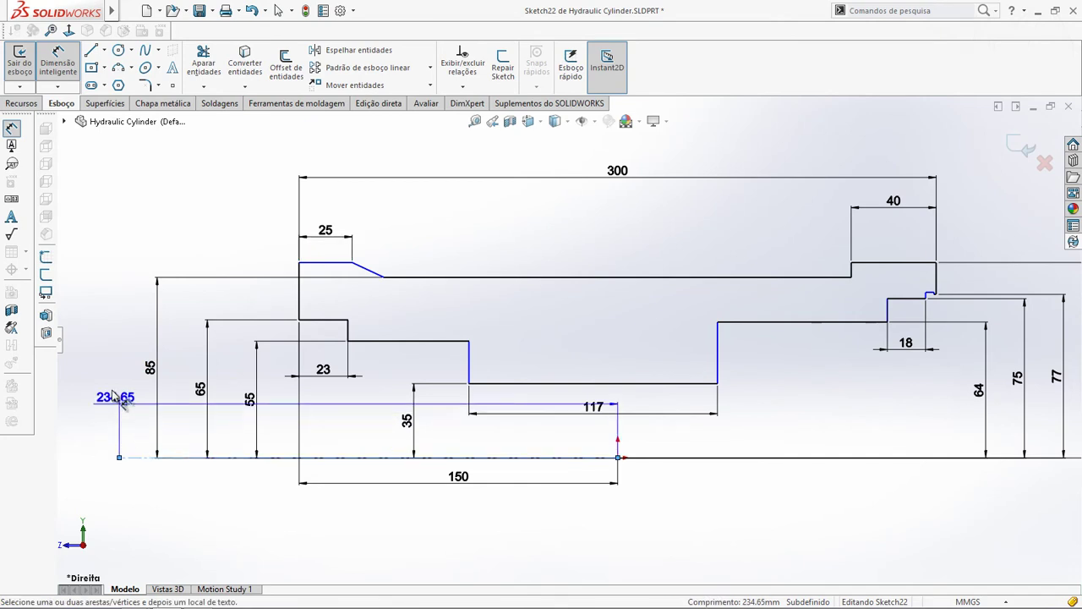
{"action": "left_click", "coordinate": [326, 263]}
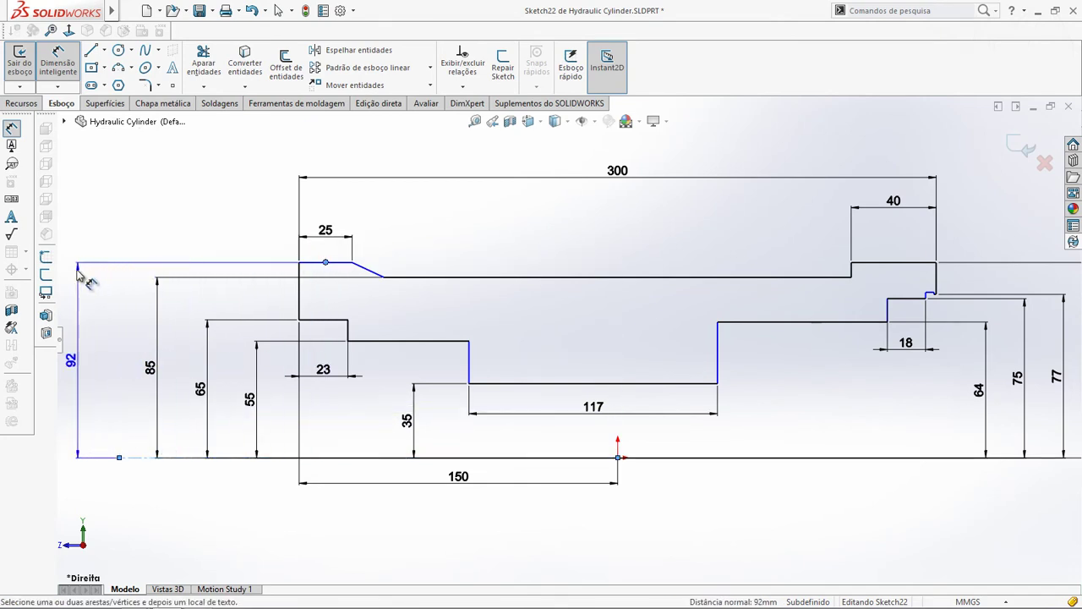
{"action": "left_click", "coordinate": [104, 359]}
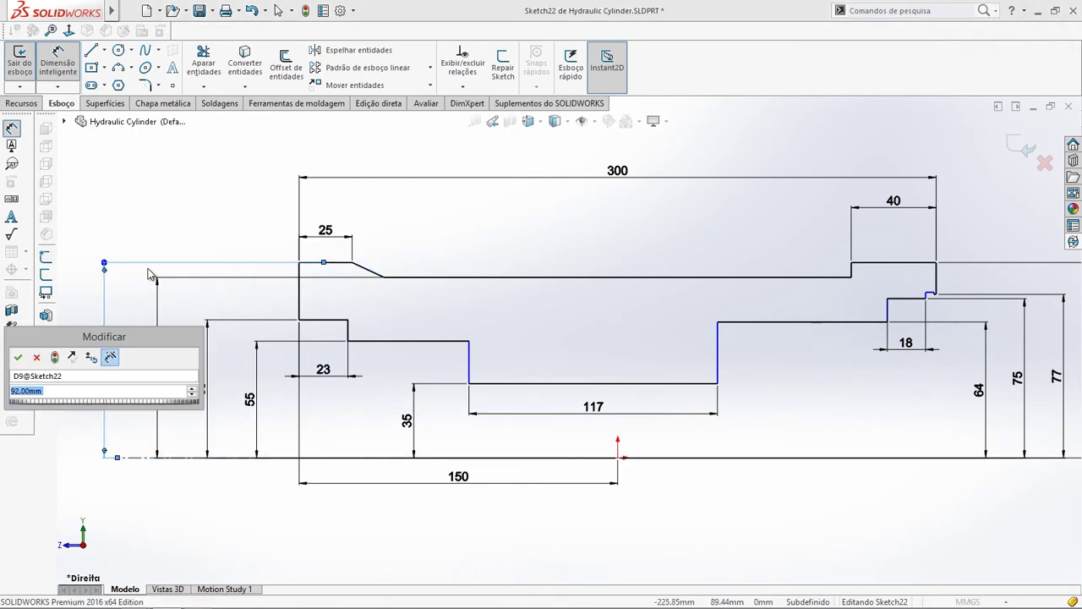
{"action": "left_click", "coordinate": [18, 357]}
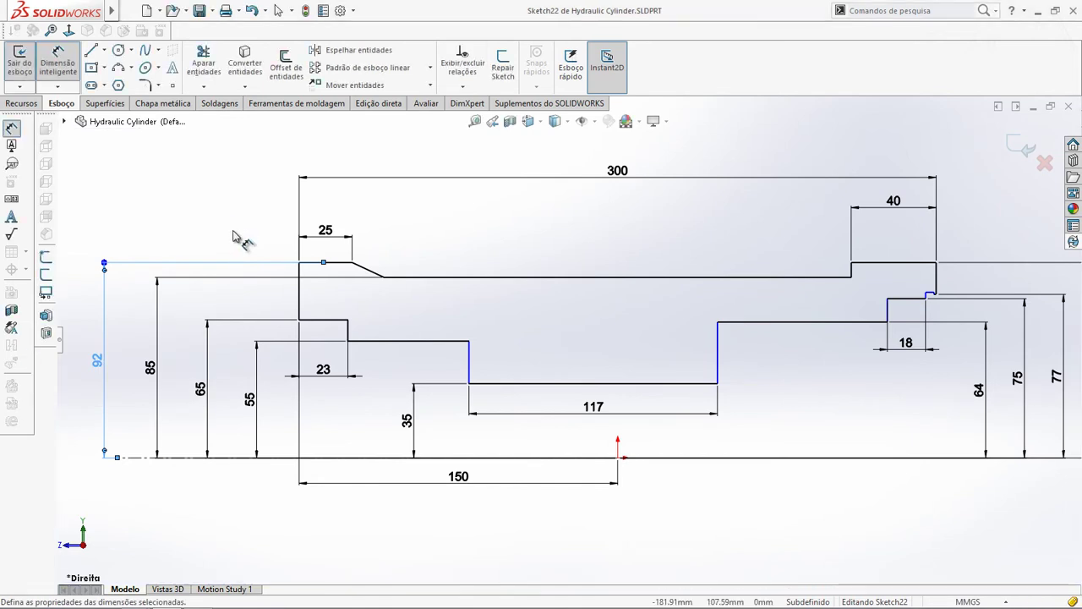
{"action": "key", "text": "Escape"}
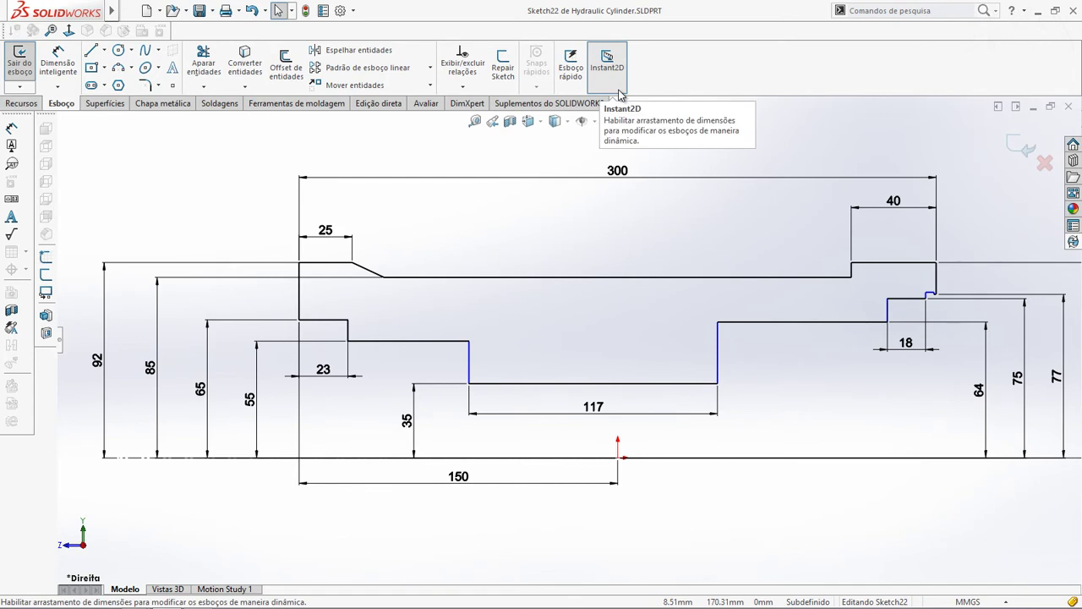
- Lengthen the right step to 60.61 and centre the 117 bottom segment over the origin
{"action": "left_click", "coordinate": [900, 211]}
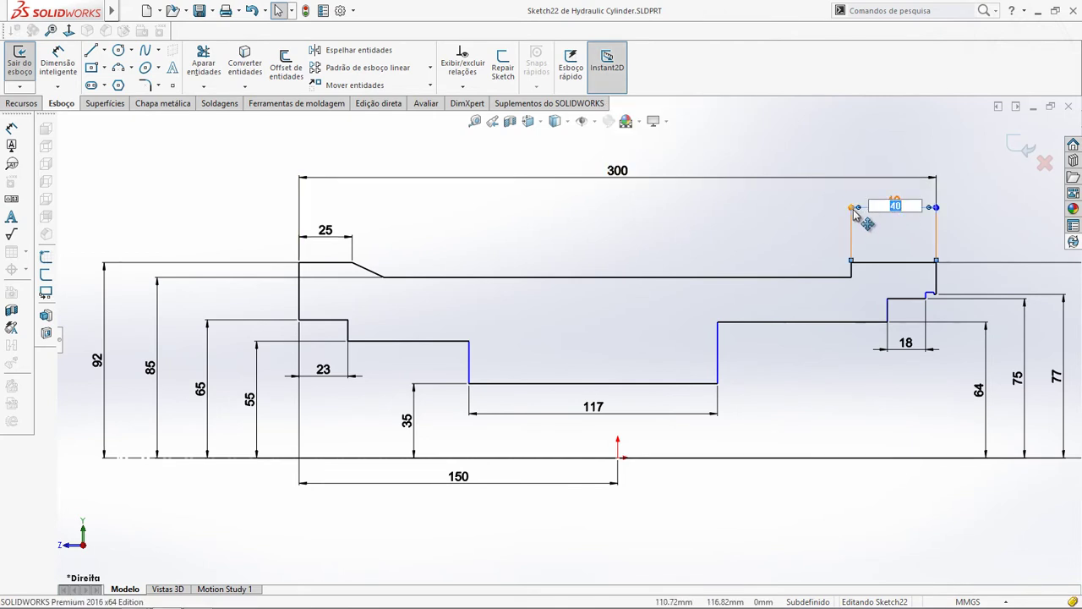
{"action": "left_click_drag", "start_coordinate": [853, 208], "coordinate": [807, 208]}
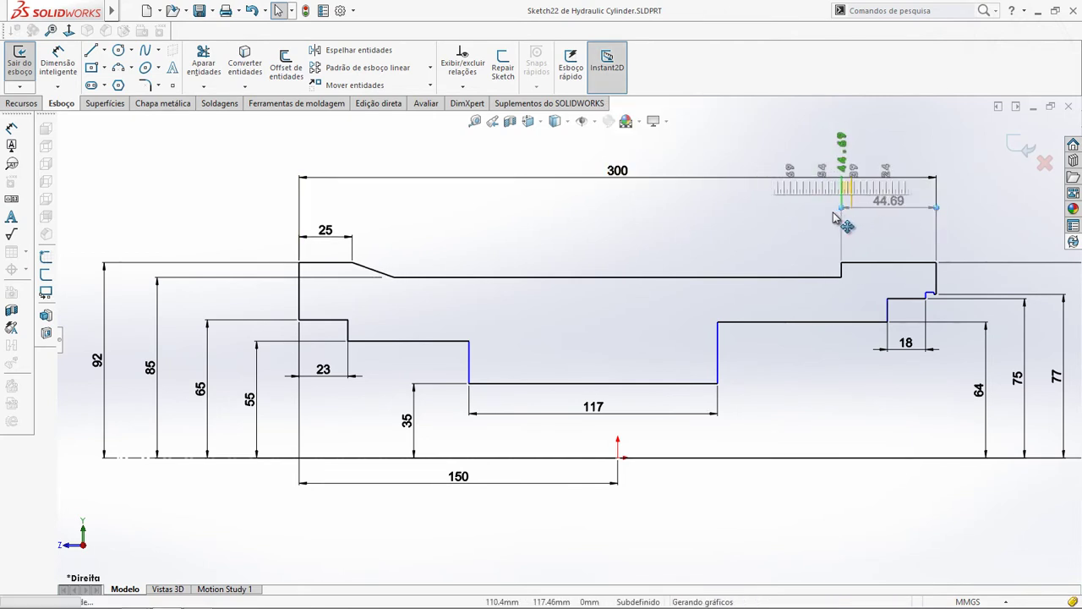
{"action": "left_click", "coordinate": [595, 383]}
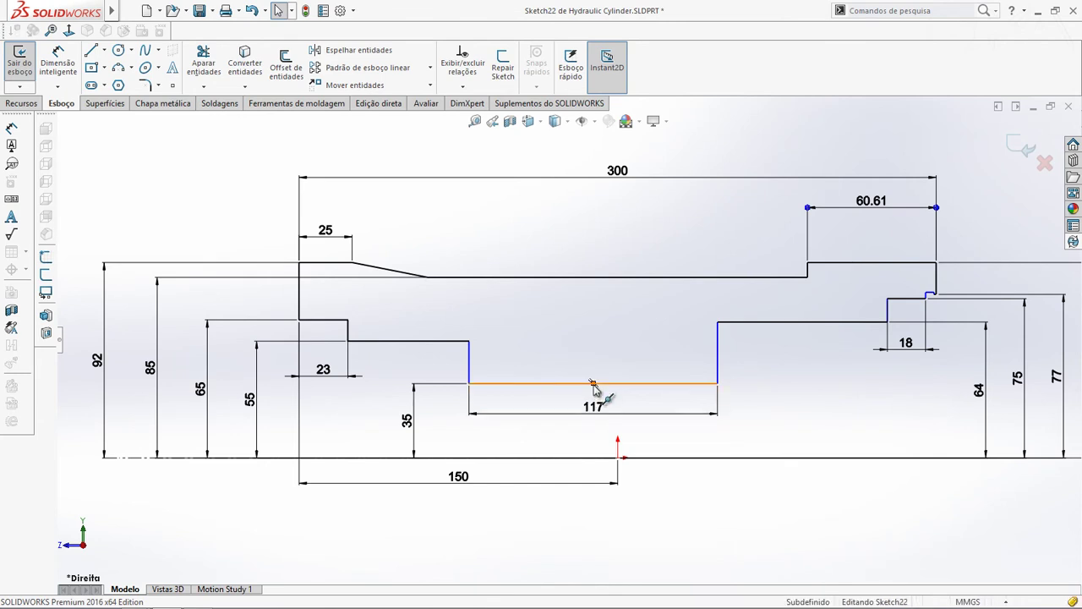
{"action": "left_click", "coordinate": [619, 459], "text": "ctrl"}
{"action": "left_click", "coordinate": [656, 399]}
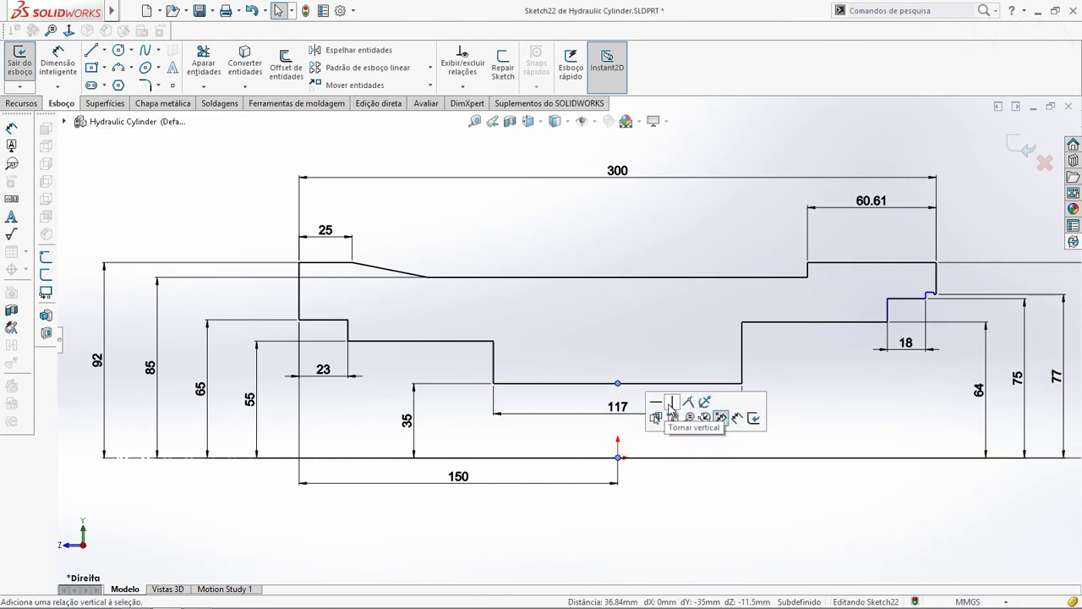
- Change the bottom segment to 115 and raise its height from 35 to 40.50
{"action": "left_click", "coordinate": [620, 411]}
{"action": "type", "text": "115"}
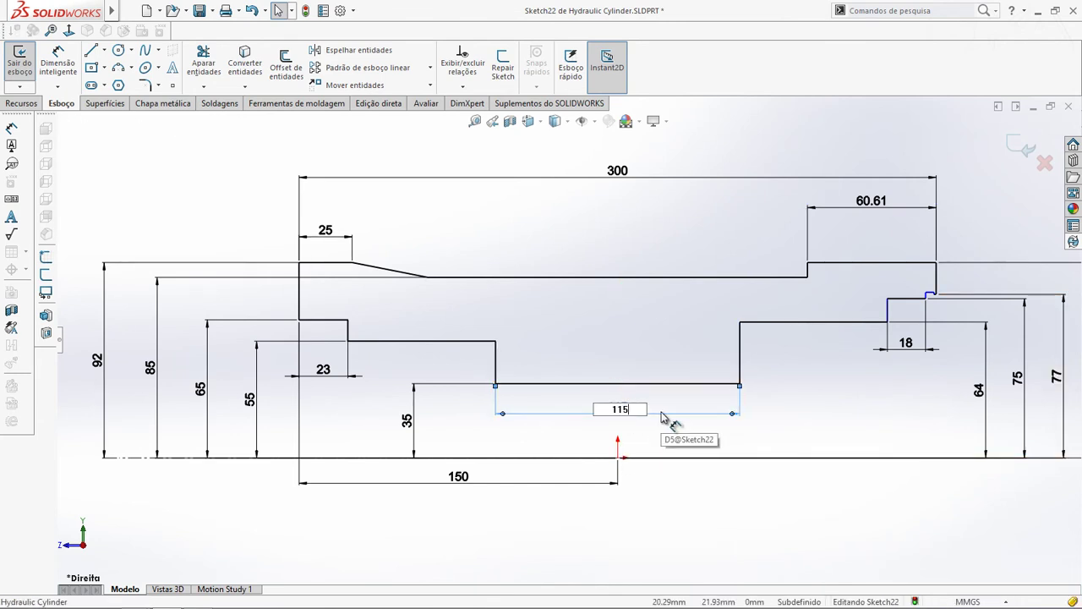
{"action": "key", "text": "Return"}
{"action": "left_click", "coordinate": [415, 431]}
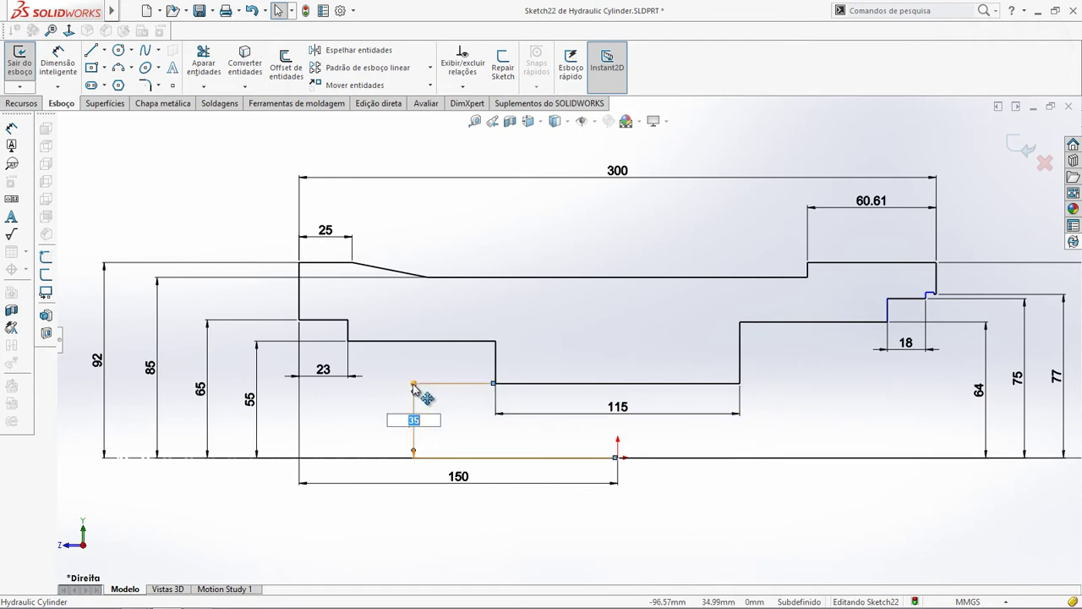
{"action": "mouse_move", "coordinate": [415, 398]}
{"action": "left_mouse_down"}
{"action": "mouse_move", "coordinate": [417, 382]}
{"action": "mouse_move", "coordinate": [397, 373]}
{"action": "left_mouse_up"}
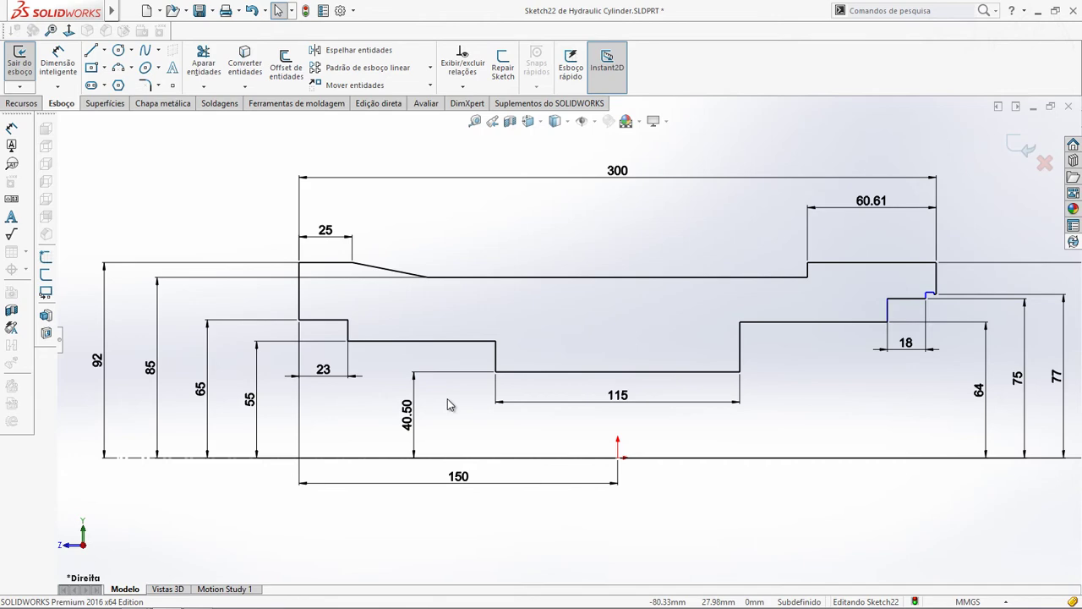
- Save the part and exit Sketch22
{"action": "key", "text": "ctrl+s"}
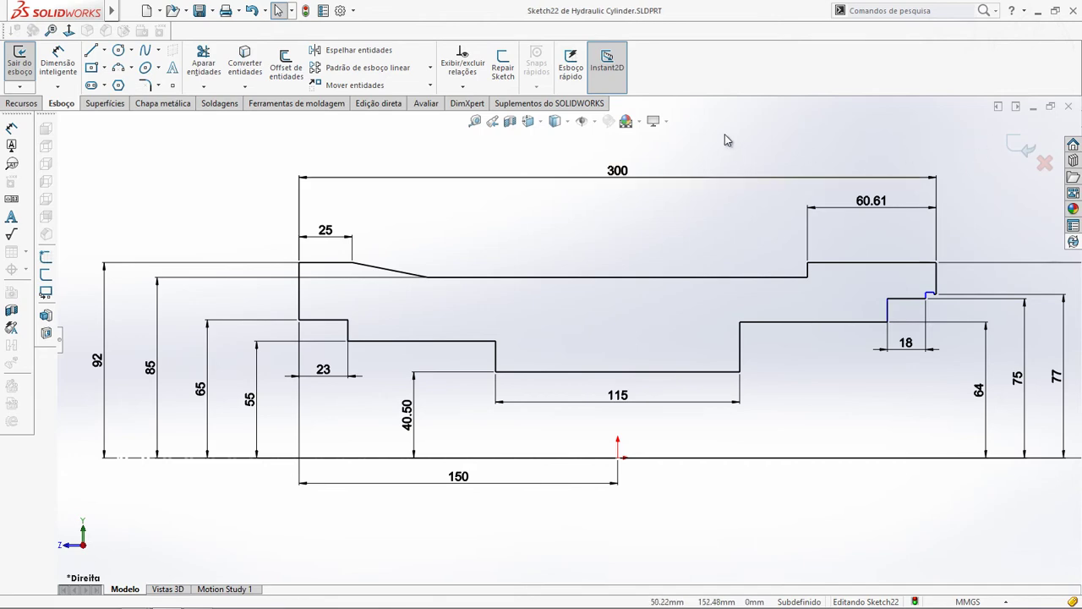
{"action": "key", "text": "d"}
{"action": "left_click", "coordinate": [830, 168]}
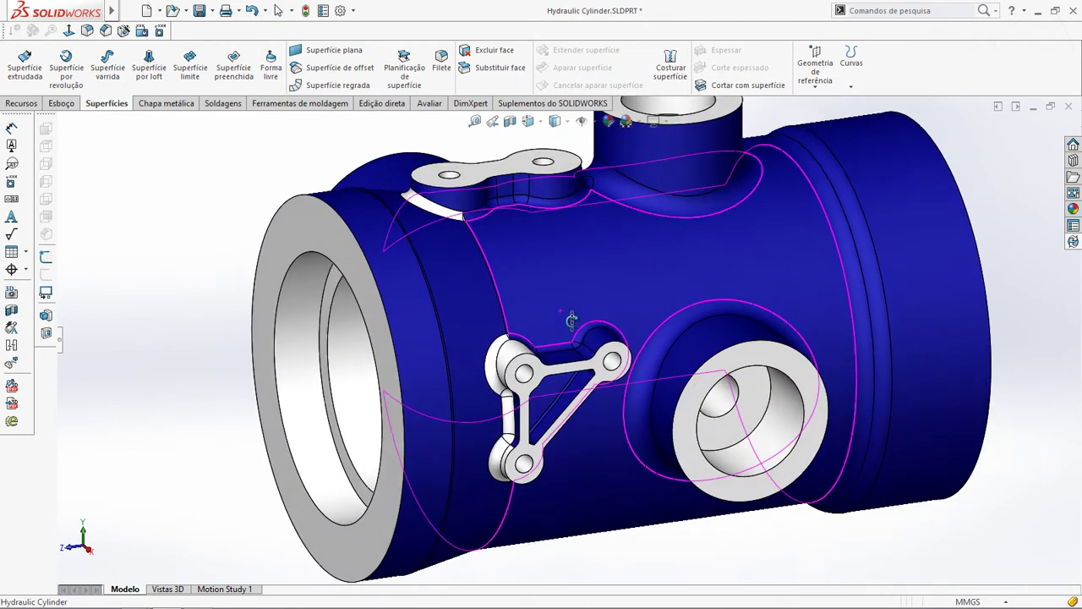
- Edit Sketch36 of the rib feature Boss-Extrude10
{"action": "middle_click_drag", "start_coordinate": [564, 319], "coordinate": [567, 359]}
{"action": "left_click", "coordinate": [590, 342]}
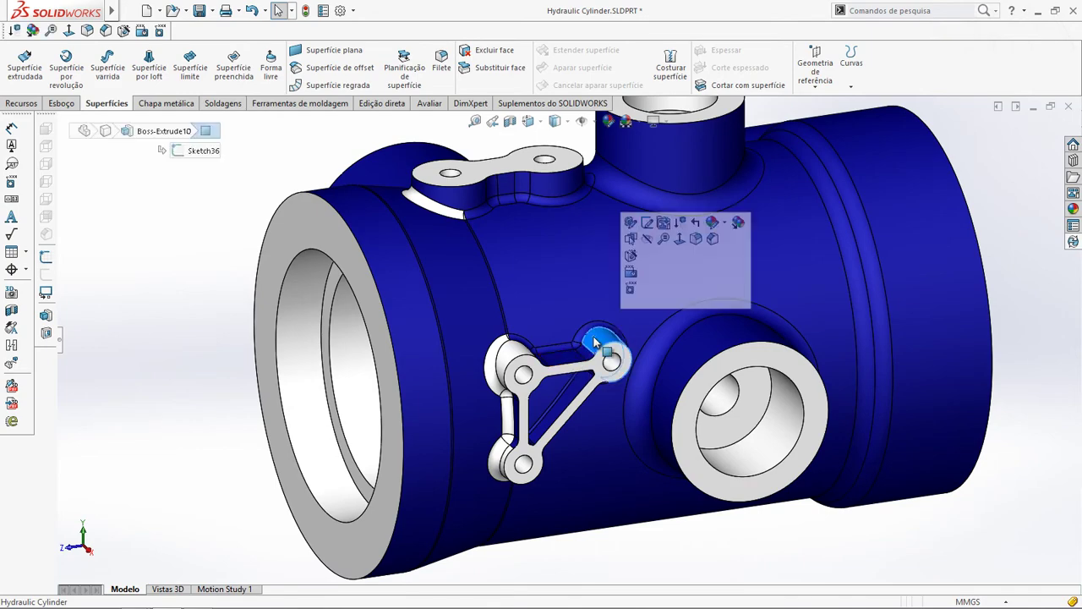
{"action": "left_click", "coordinate": [710, 352]}
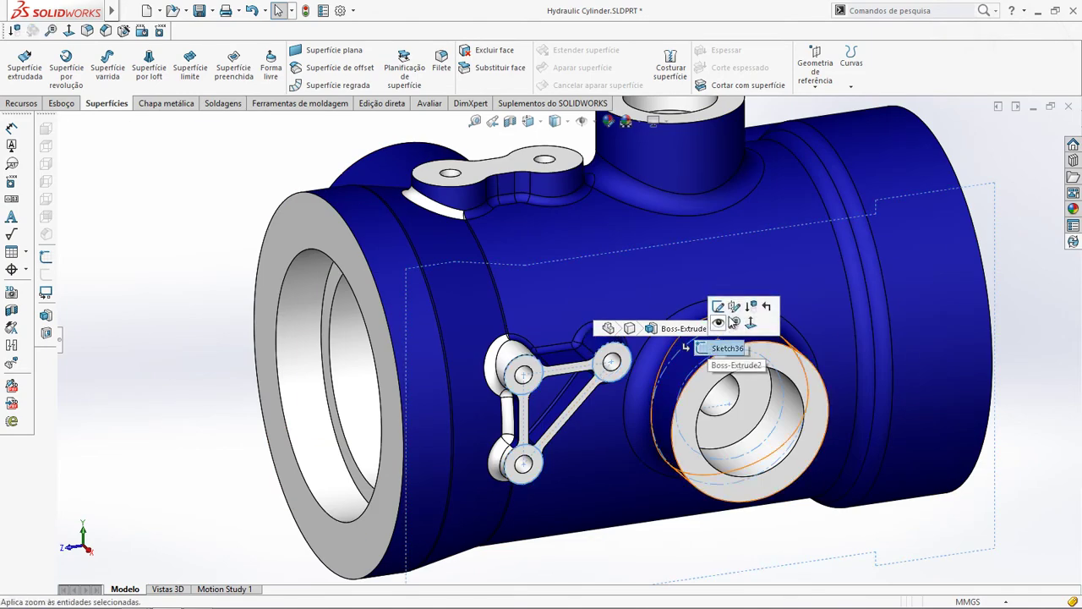
{"action": "left_click", "coordinate": [725, 310]}
- View Sketch36 from the right and set the construction line to Detach Segment on Drag
{"action": "key", "text": "space"}
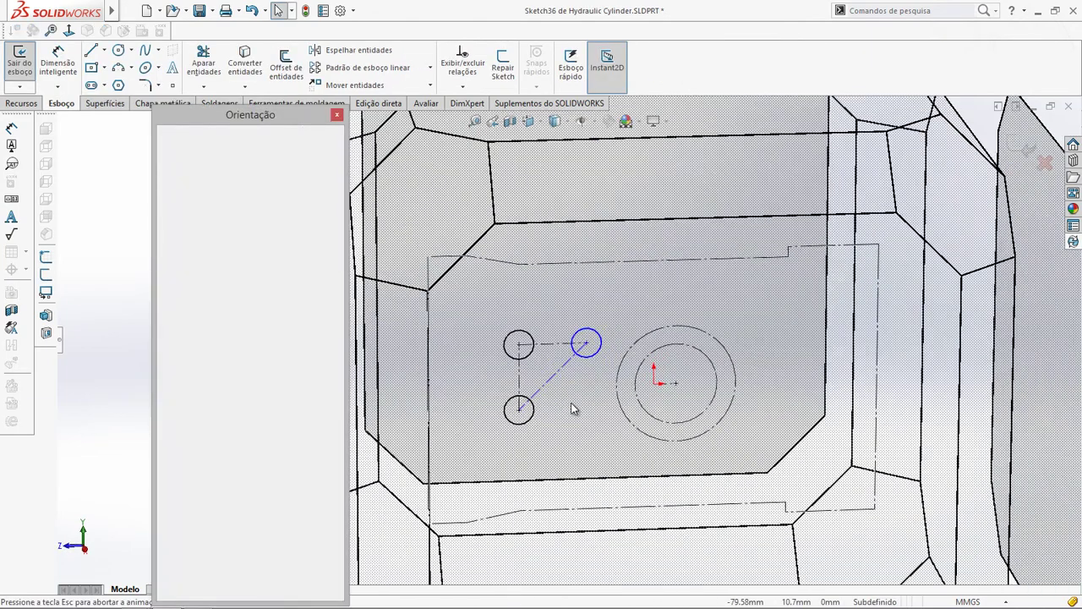
{"action": "left_click", "coordinate": [534, 437]}
{"action": "scroll", "coordinate": [425, 326], "scroll_direction": "up", "scroll_amount": 3}
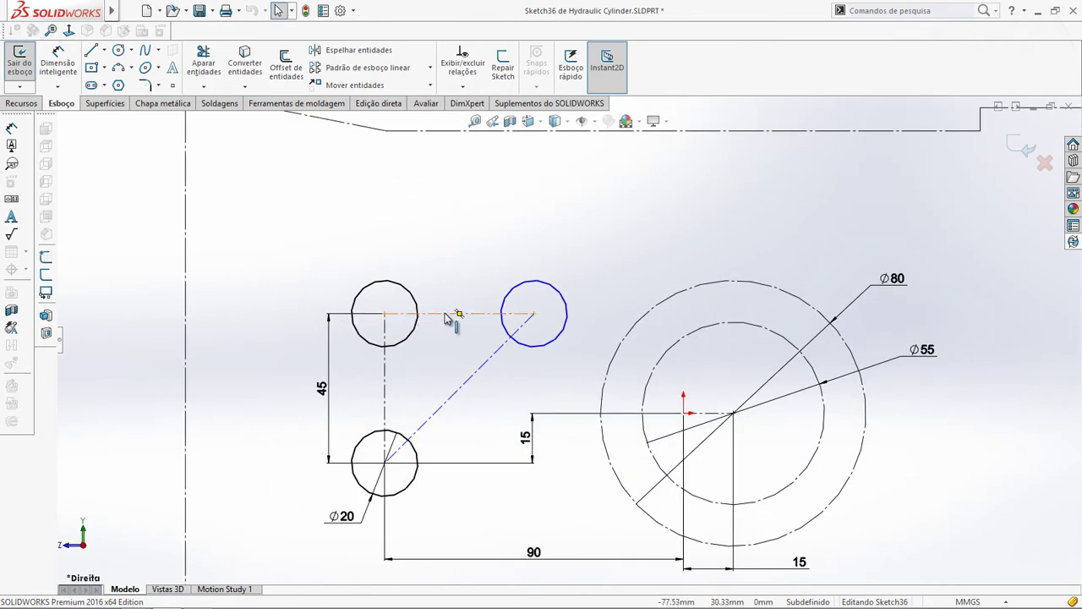
{"action": "left_click", "coordinate": [434, 314]}
{"action": "right_click", "coordinate": [434, 317]}
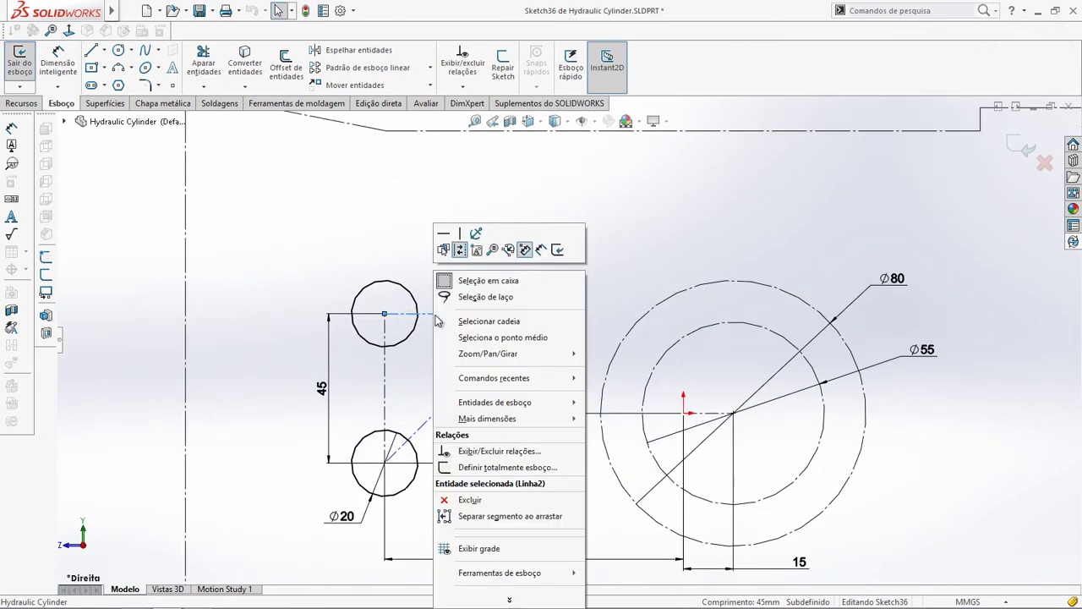
{"action": "left_click", "coordinate": [502, 526]}
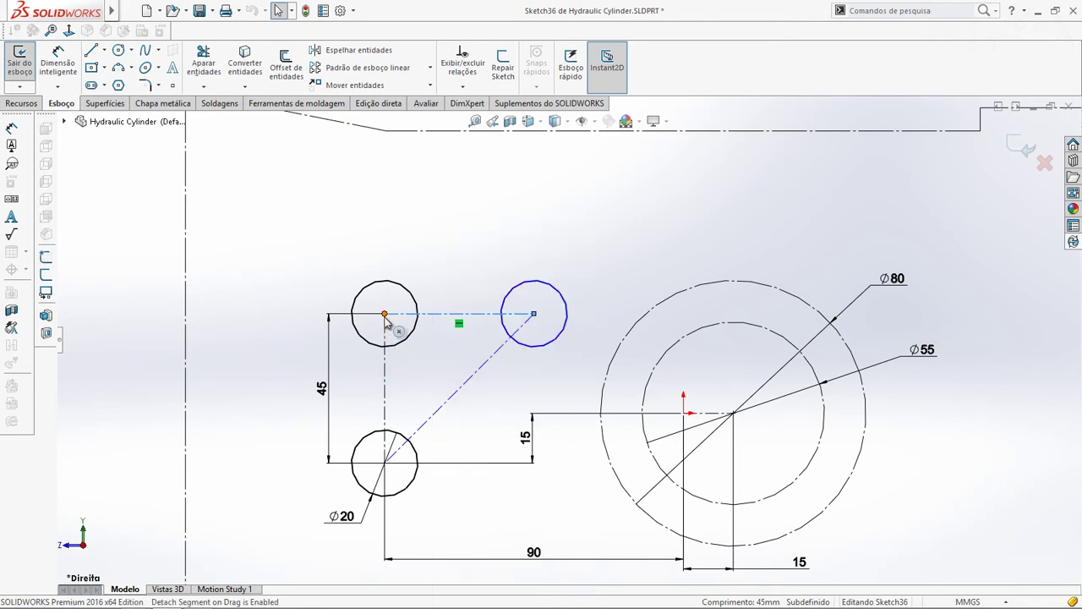
- Drag the third Ø20 circle lower and right between the others, then exit and rebuild
{"action": "left_click_drag", "start_coordinate": [386, 320], "coordinate": [387, 354]}
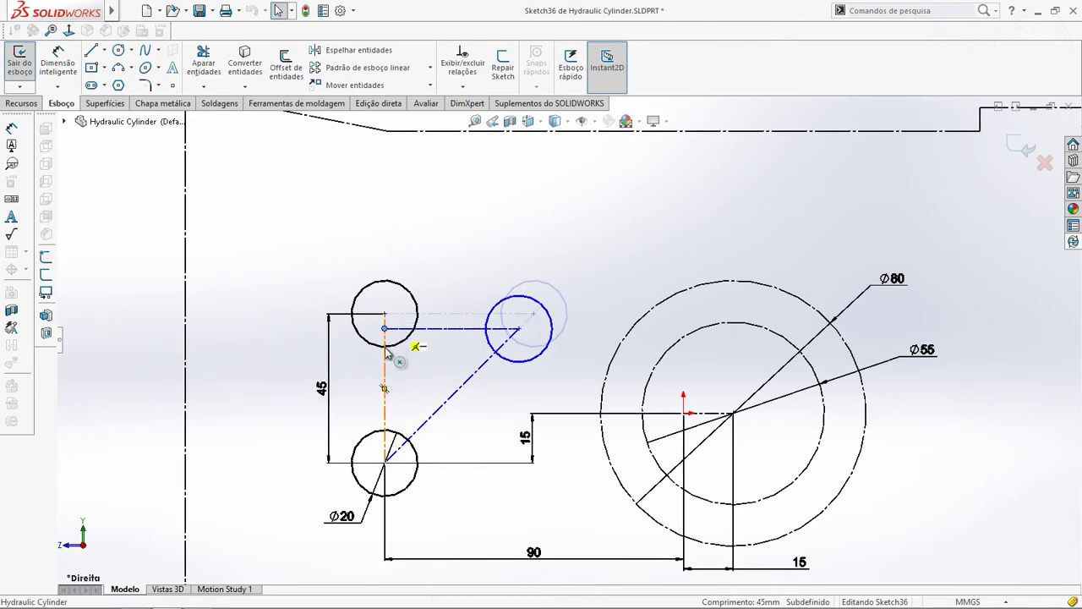
{"action": "left_click_drag", "start_coordinate": [387, 354], "coordinate": [403, 405]}
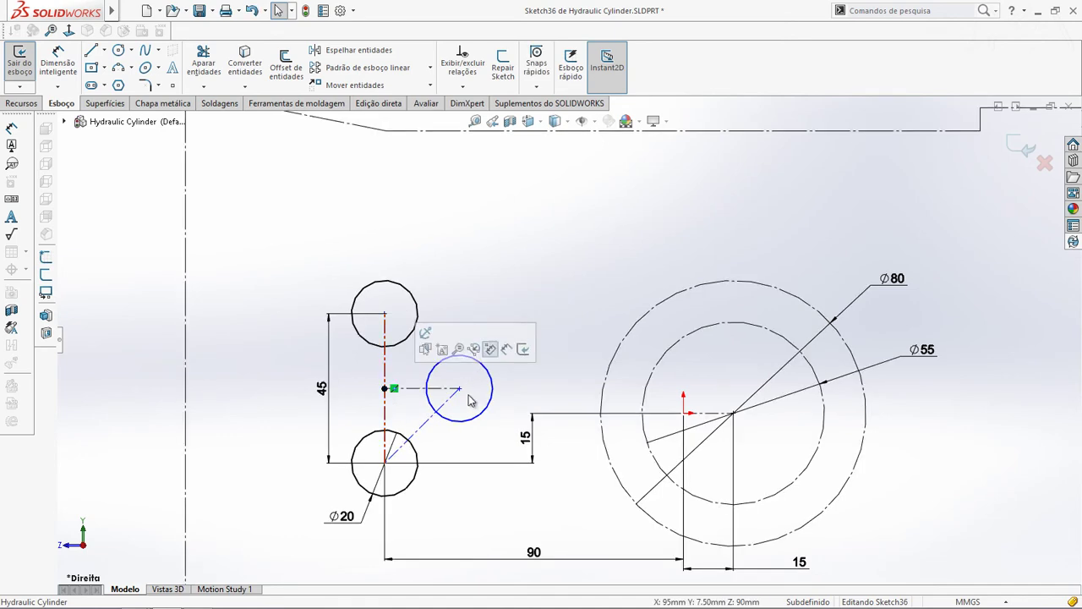
{"action": "left_click_drag", "start_coordinate": [471, 401], "coordinate": [515, 401]}
{"action": "key", "text": "d"}
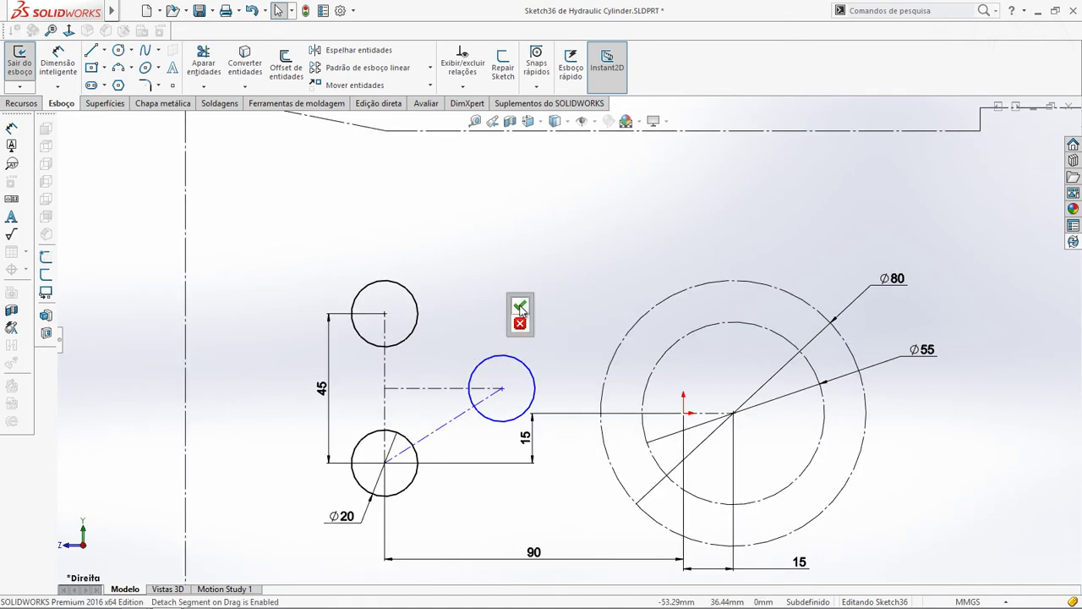
{"action": "left_click", "coordinate": [520, 310]}
{"action": "key", "text": "ctrl+b"}
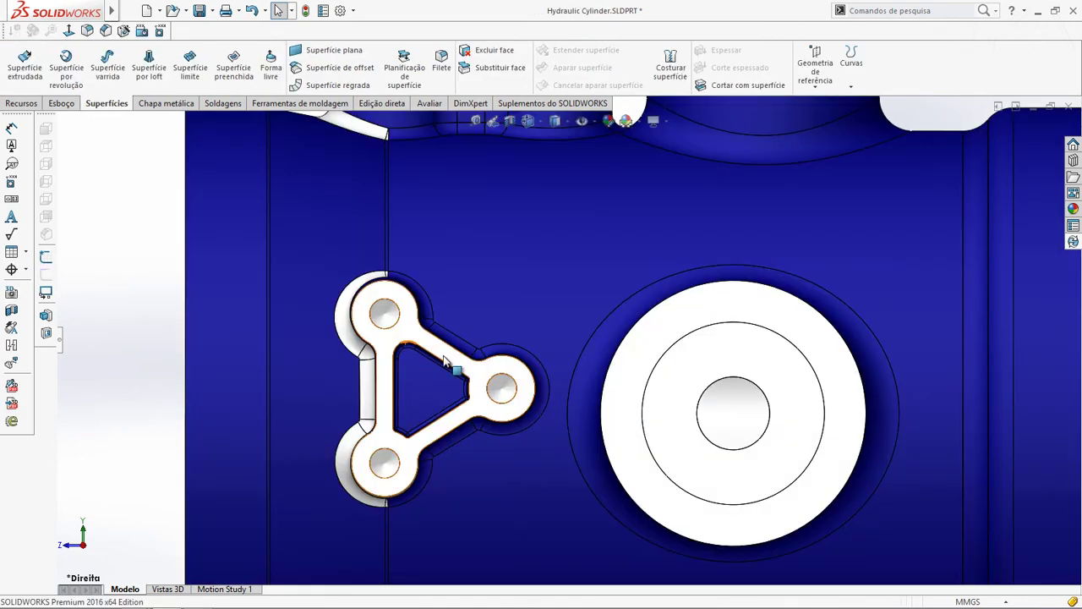
- Orient the part isometrically toward the front flange and bring up the Features hole commands
{"action": "key", "text": "ctrl+7"}
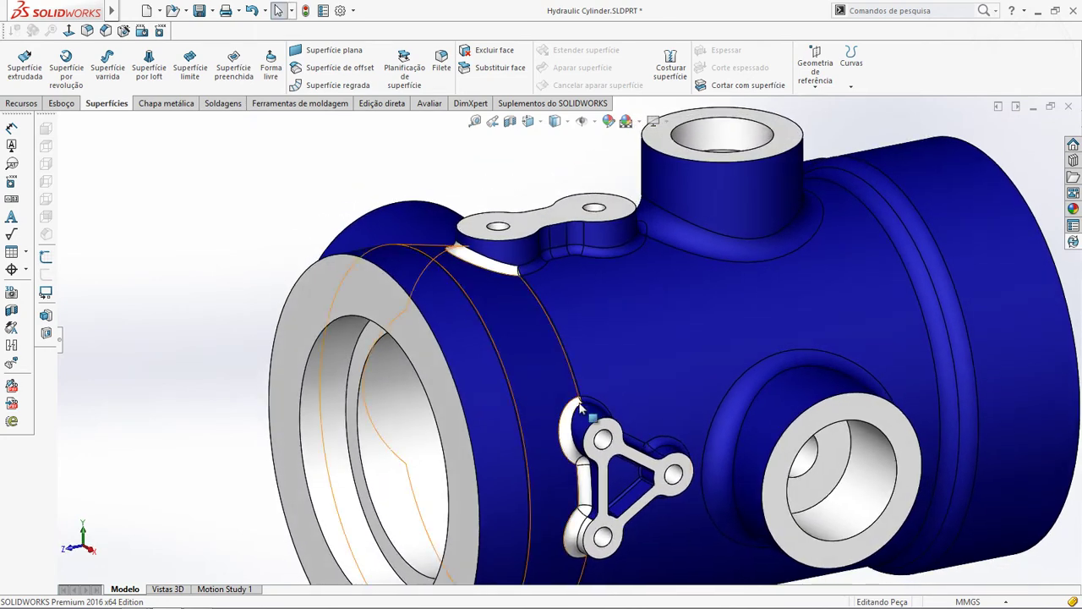
{"action": "middle_click_drag", "start_coordinate": [581, 407], "coordinate": [594, 270]}
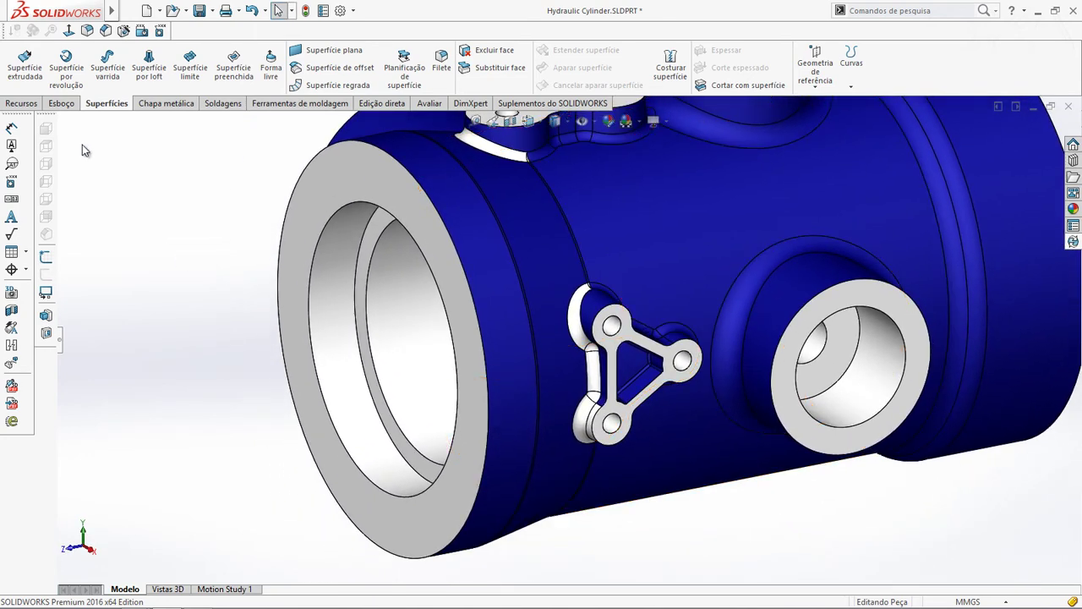
{"action": "left_click", "coordinate": [38, 108]}
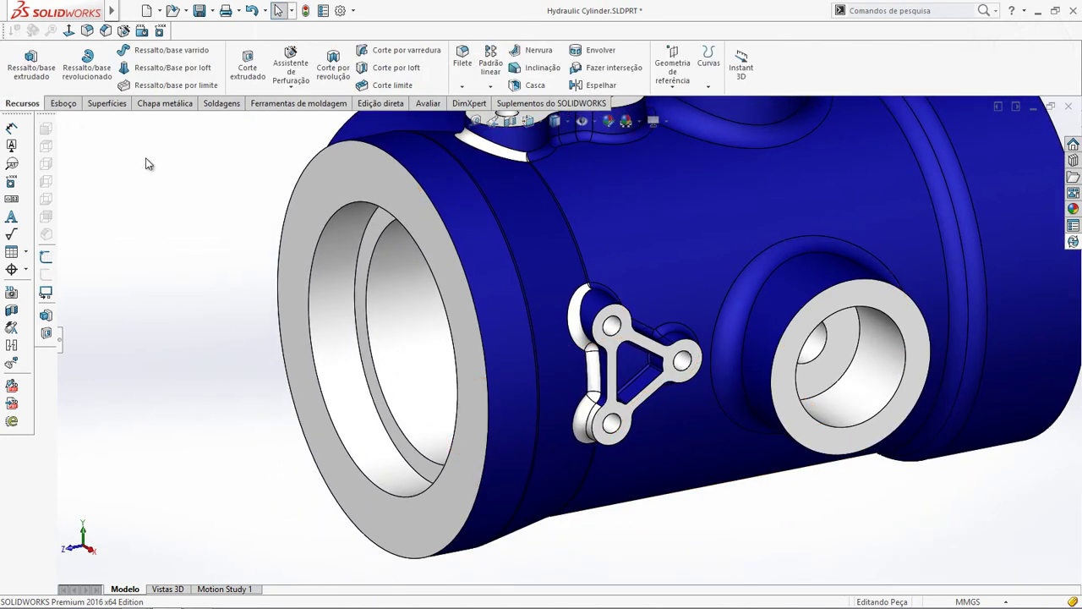
{"action": "left_click", "coordinate": [290, 88]}
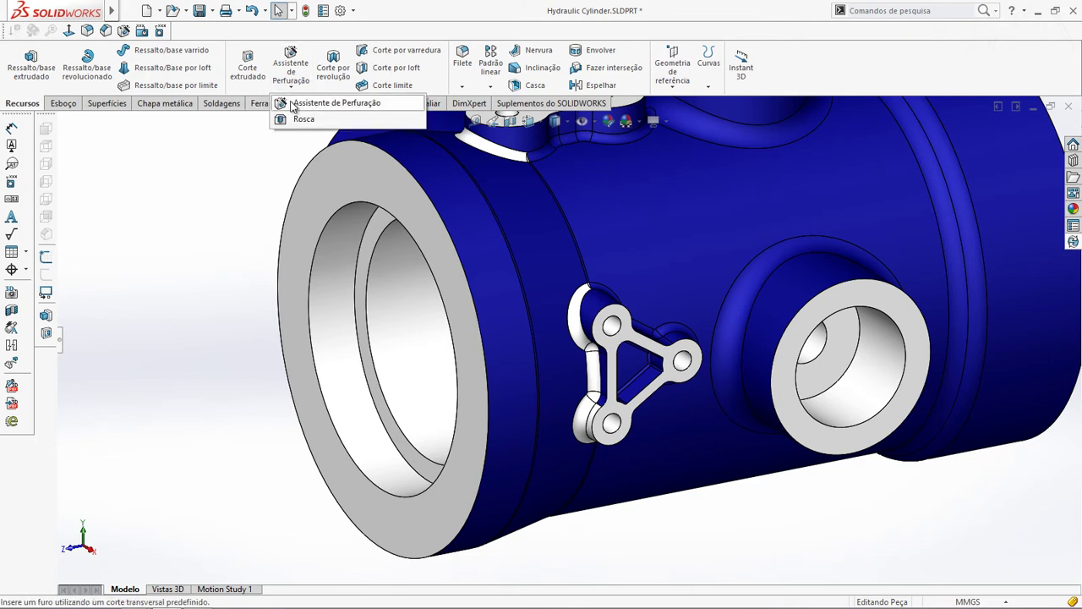
- Start an ISO M12 tapped hole in Hole Wizard, keeping custom sizing, and go to Positions
{"action": "left_click", "coordinate": [296, 102]}
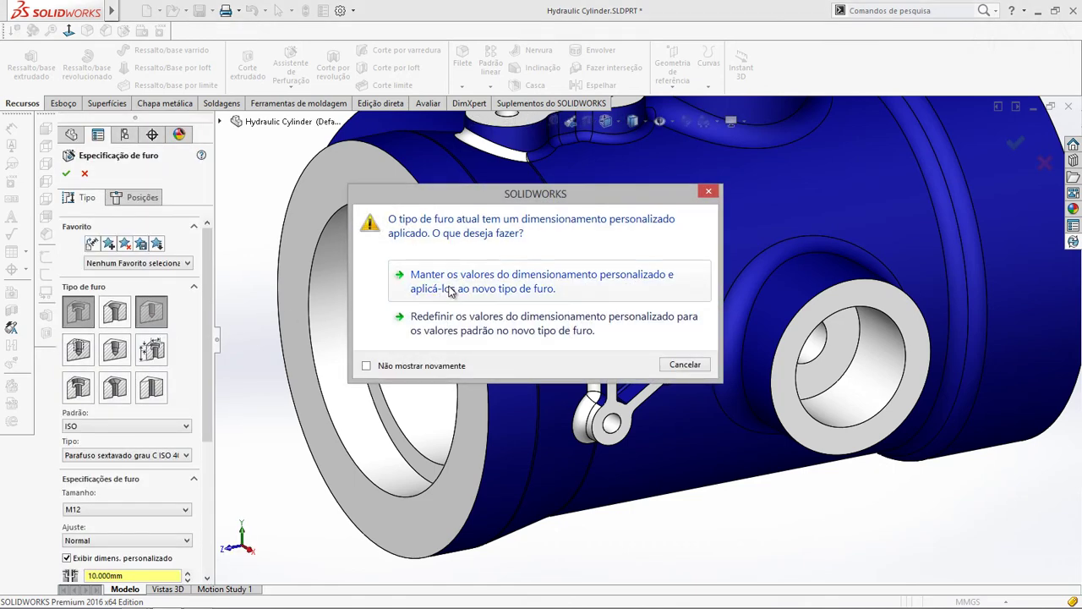
{"action": "left_click", "coordinate": [450, 291]}
{"action": "left_click", "coordinate": [128, 201]}
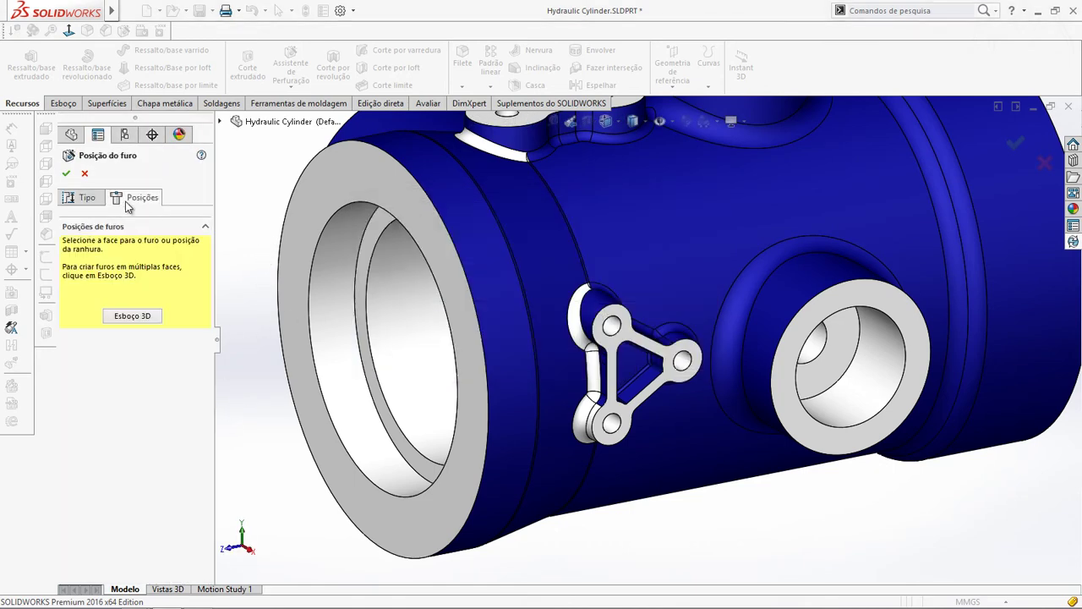
- In the front view, draw a bolt circle centred on the origin across the flange
{"action": "key", "text": "space"}
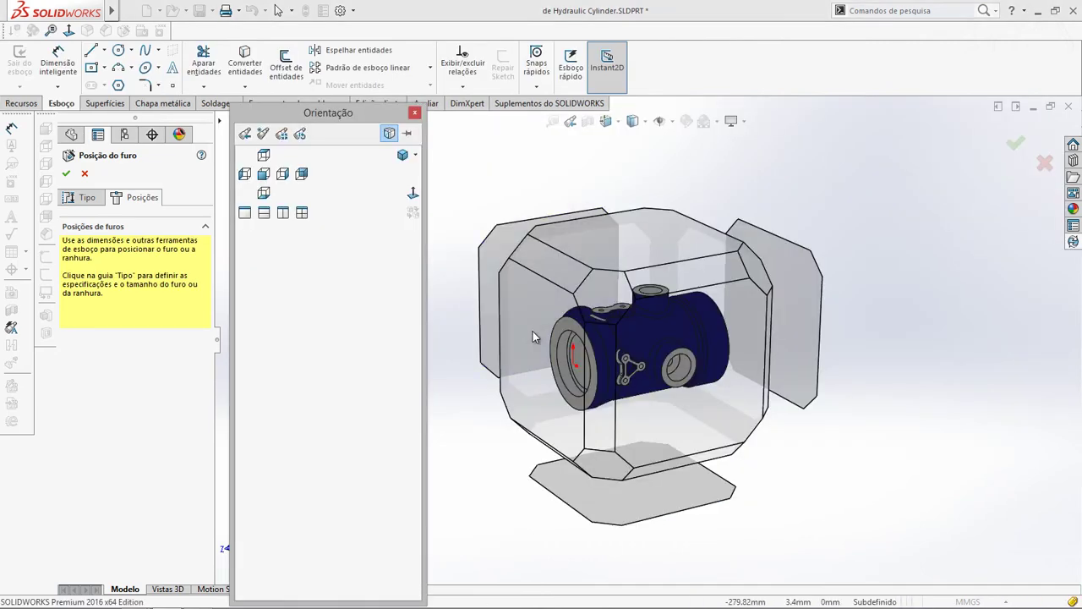
{"action": "left_click", "coordinate": [533, 331]}
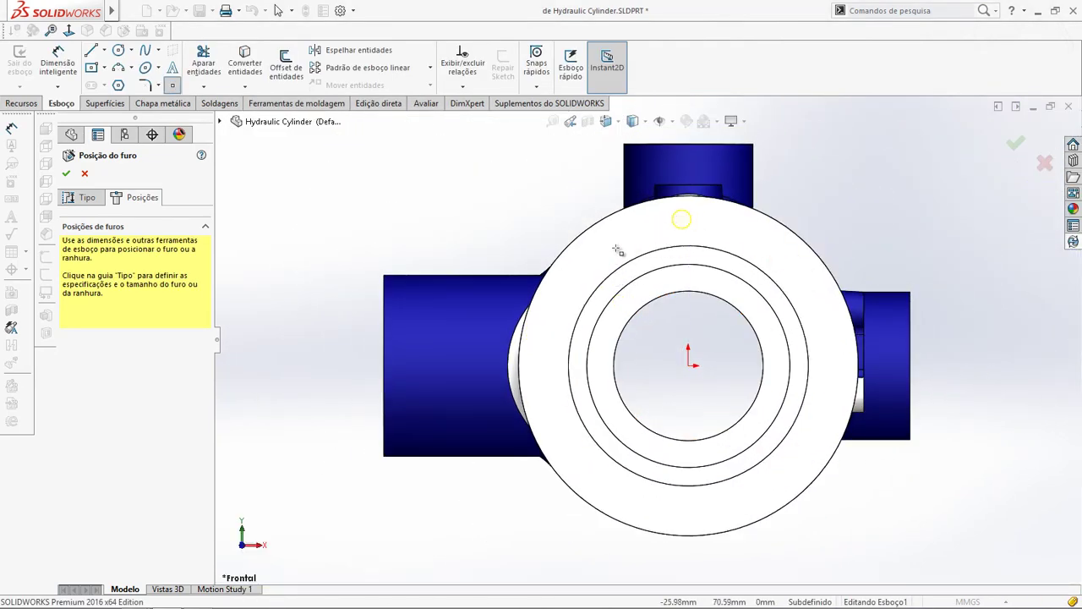
{"action": "left_click", "coordinate": [708, 224]}
{"action": "left_click", "coordinate": [120, 51]}
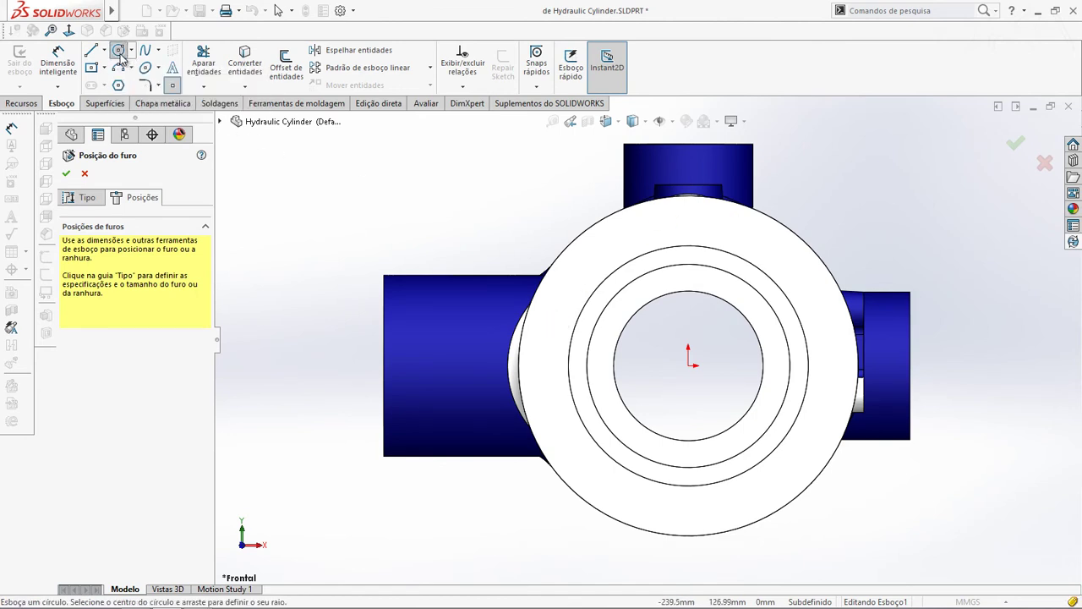
{"action": "left_click", "coordinate": [690, 365]}
{"action": "left_click", "coordinate": [688, 214]}
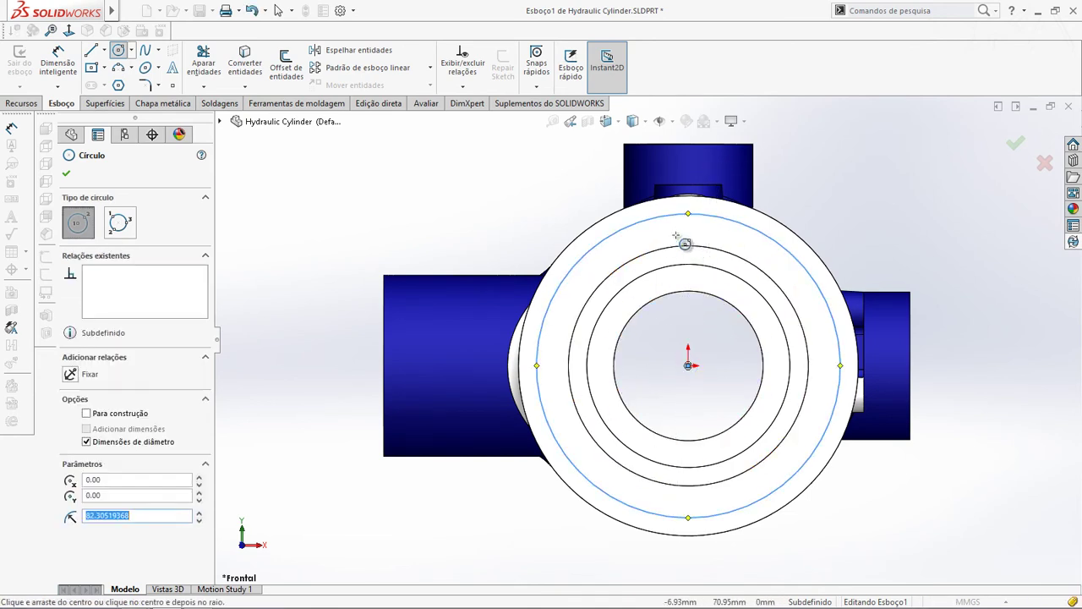
- Divide the circle into six segment points, align the top point vertically, and confirm the holes
{"action": "key", "text": "Escape"}
{"action": "left_click", "coordinate": [886, 10]}
{"action": "type", "text": "EG"}
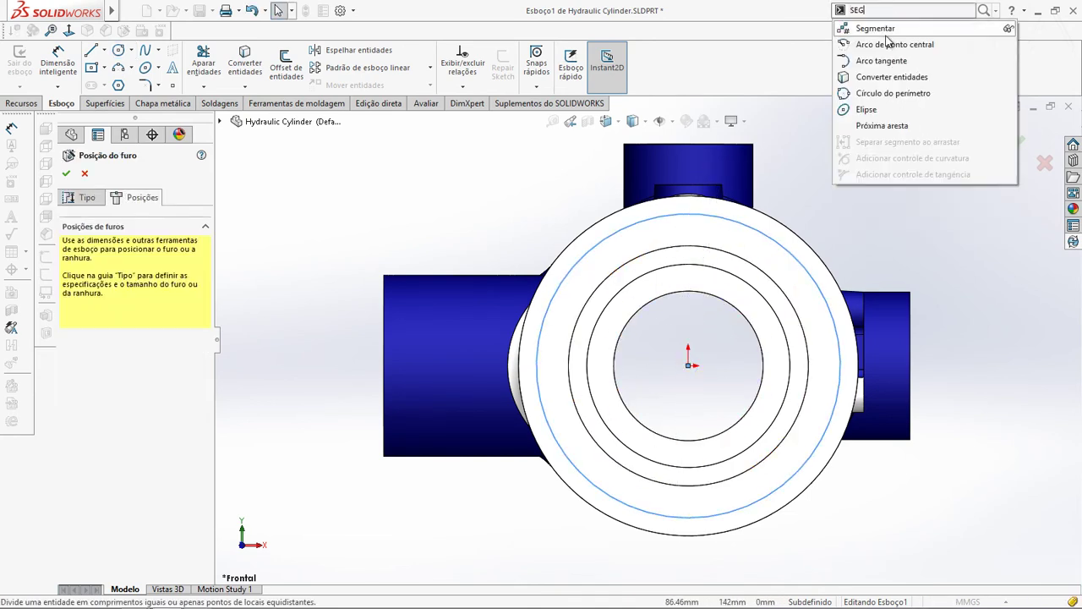
{"action": "left_click", "coordinate": [905, 28]}
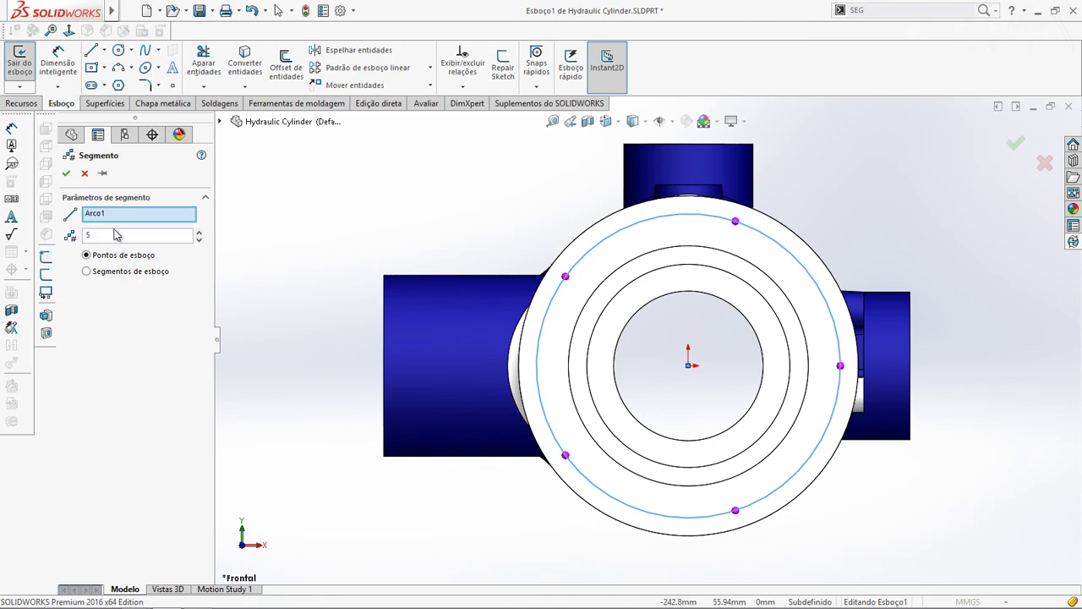
{"action": "left_click", "coordinate": [199, 236]}
{"action": "left_click", "coordinate": [65, 173]}
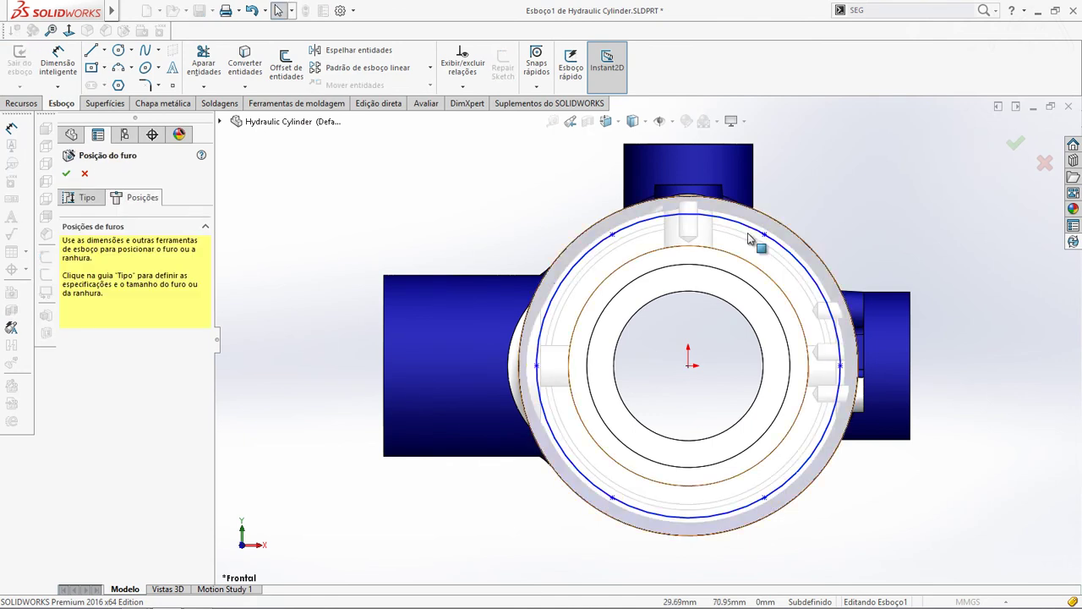
{"action": "left_click", "coordinate": [689, 223]}
{"action": "left_click_drag", "start_coordinate": [743, 235], "coordinate": [744, 234]}
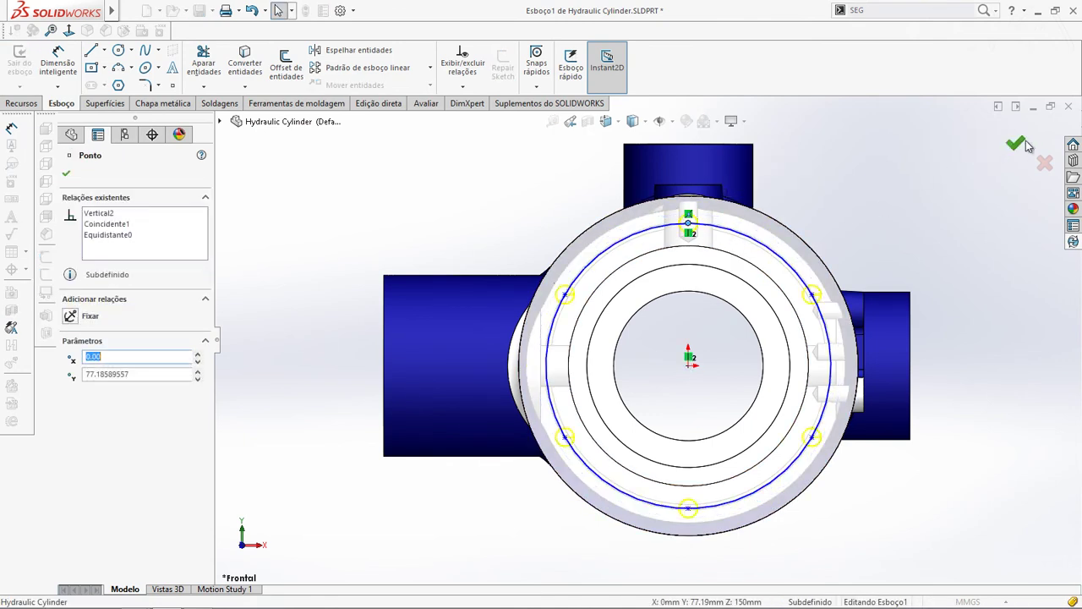
{"action": "left_click", "coordinate": [1021, 145]}
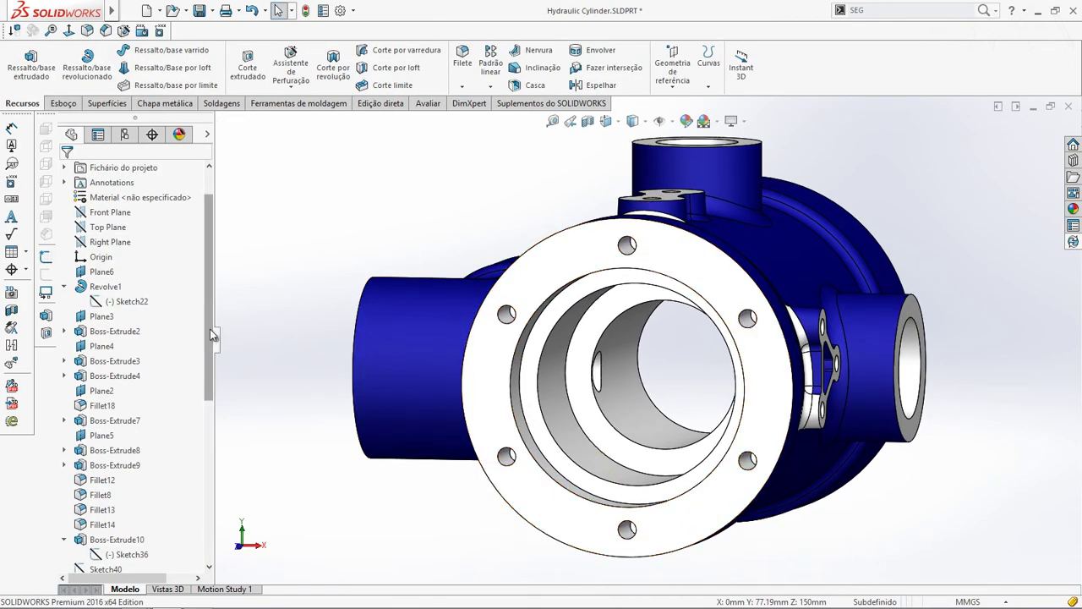
- Edit the tapped hole's position sketch Esboço1
{"action": "left_click_drag", "start_coordinate": [210, 345], "coordinate": [210, 513]}
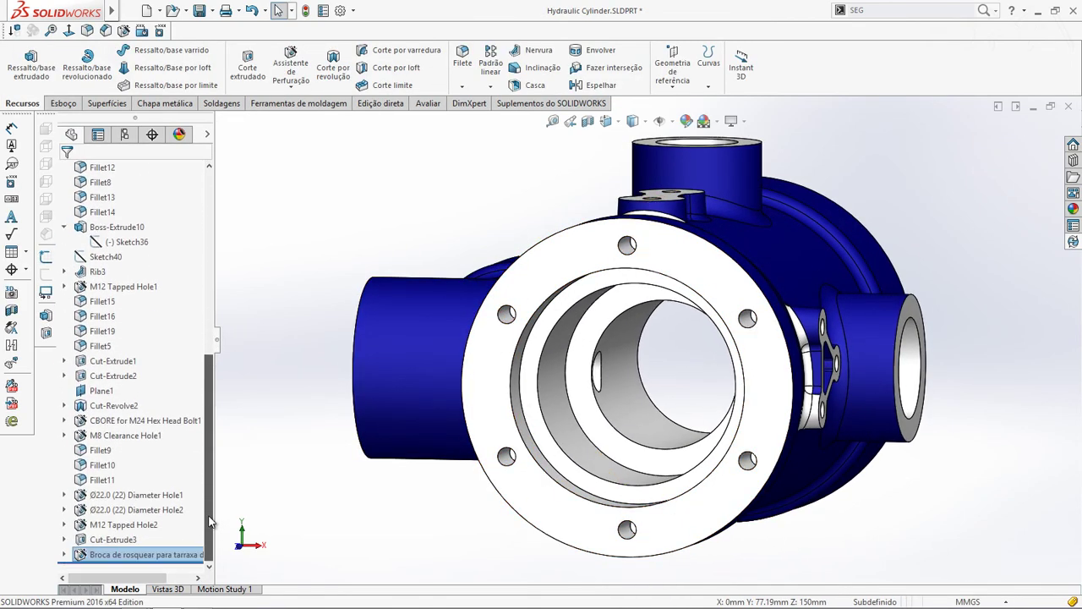
{"action": "left_click", "coordinate": [65, 556]}
{"action": "left_click", "coordinate": [94, 554]}
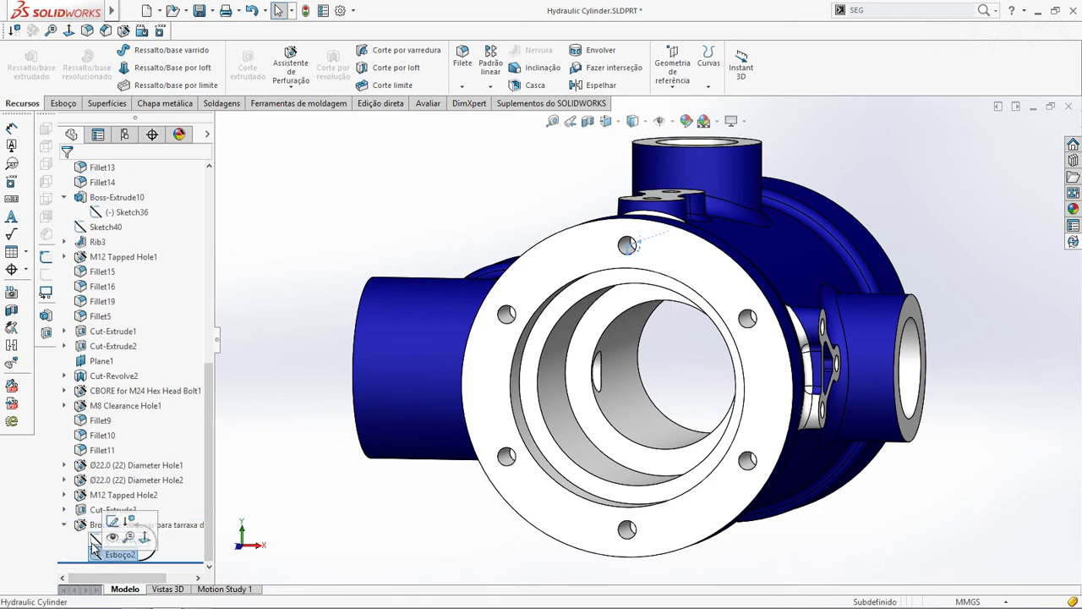
{"action": "left_click", "coordinate": [95, 541]}
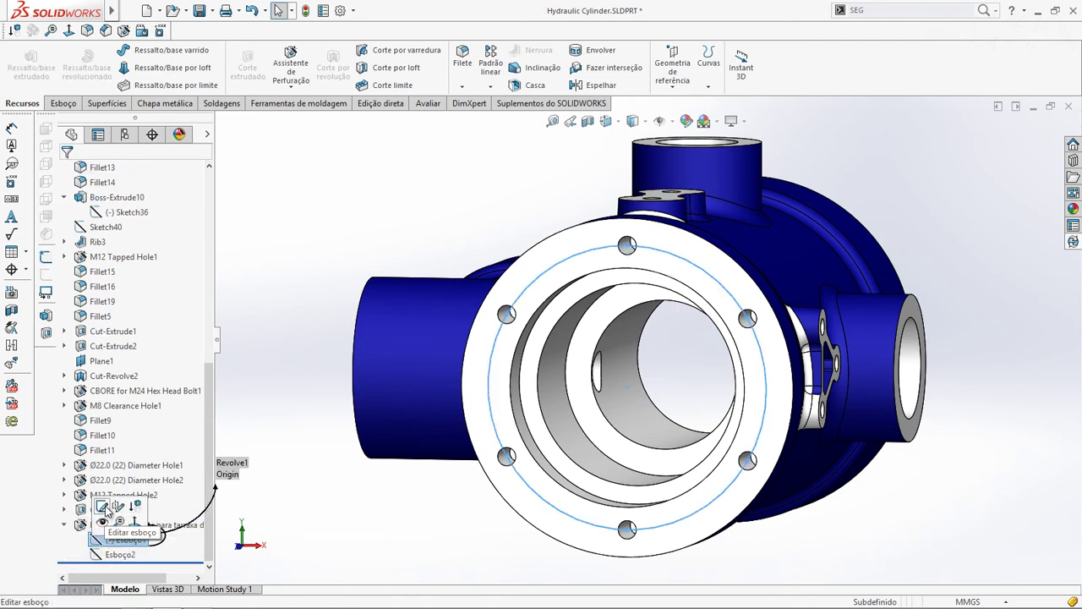
{"action": "left_click", "coordinate": [124, 508]}
- Change the bolt circle's segment points to seven and rebuild the holes
{"action": "left_click", "coordinate": [518, 326]}
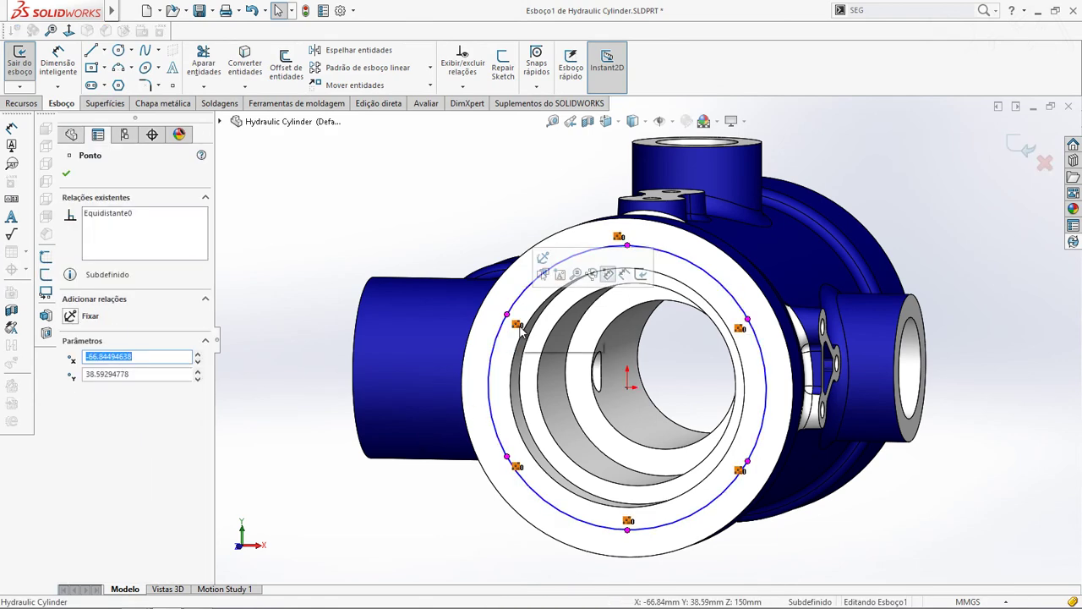
{"action": "right_click", "coordinate": [522, 333]}
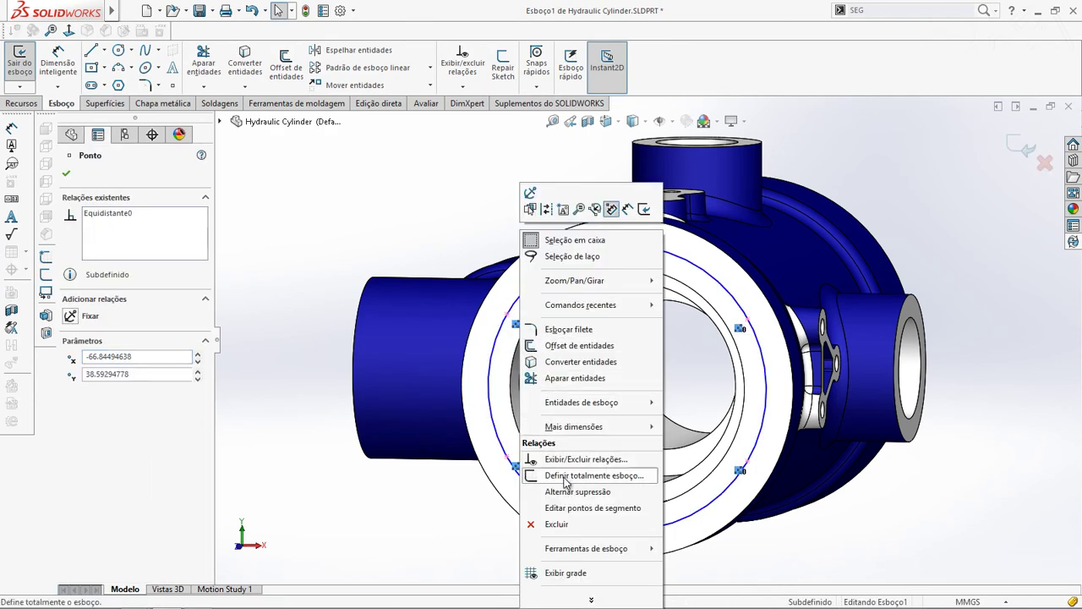
{"action": "left_click", "coordinate": [560, 511]}
{"action": "left_click", "coordinate": [200, 234]}
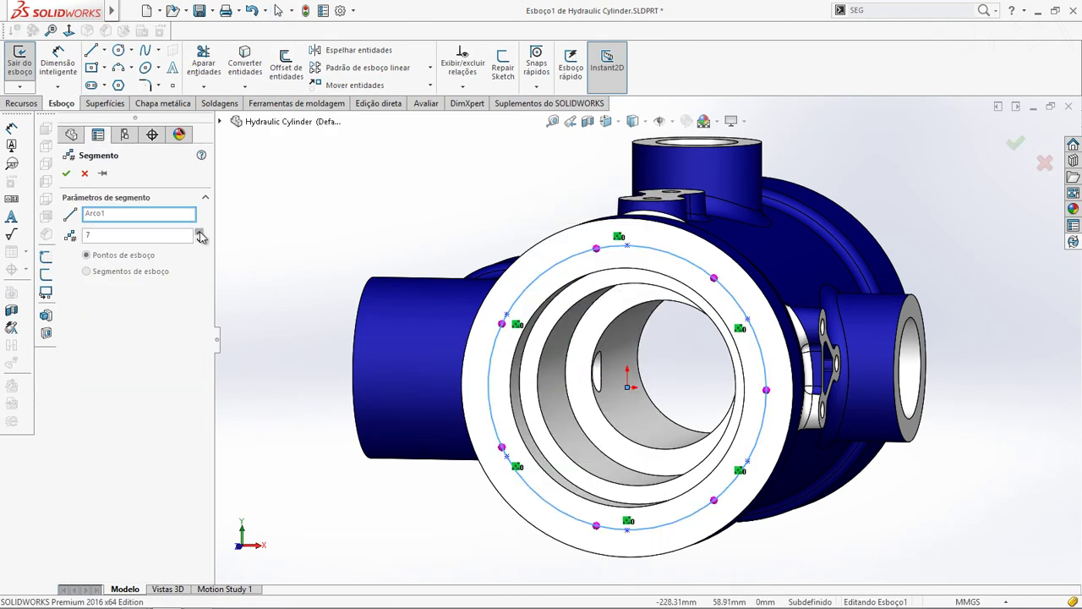
{"action": "left_click", "coordinate": [68, 175]}
{"action": "left_click", "coordinate": [1016, 144]}
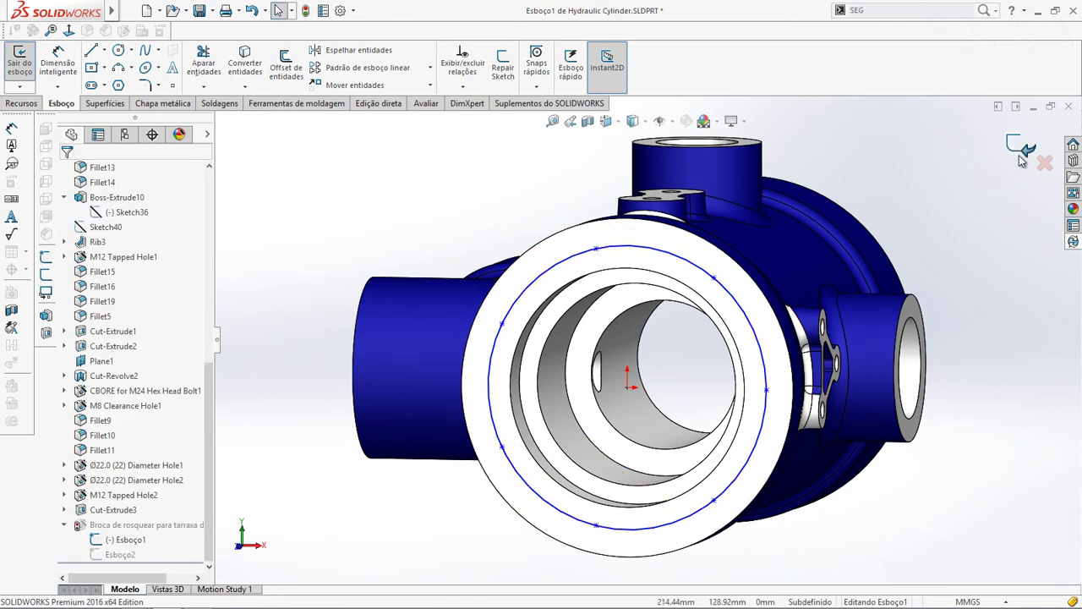
{"action": "middle_click_drag", "start_coordinate": [937, 225], "coordinate": [838, 274]}
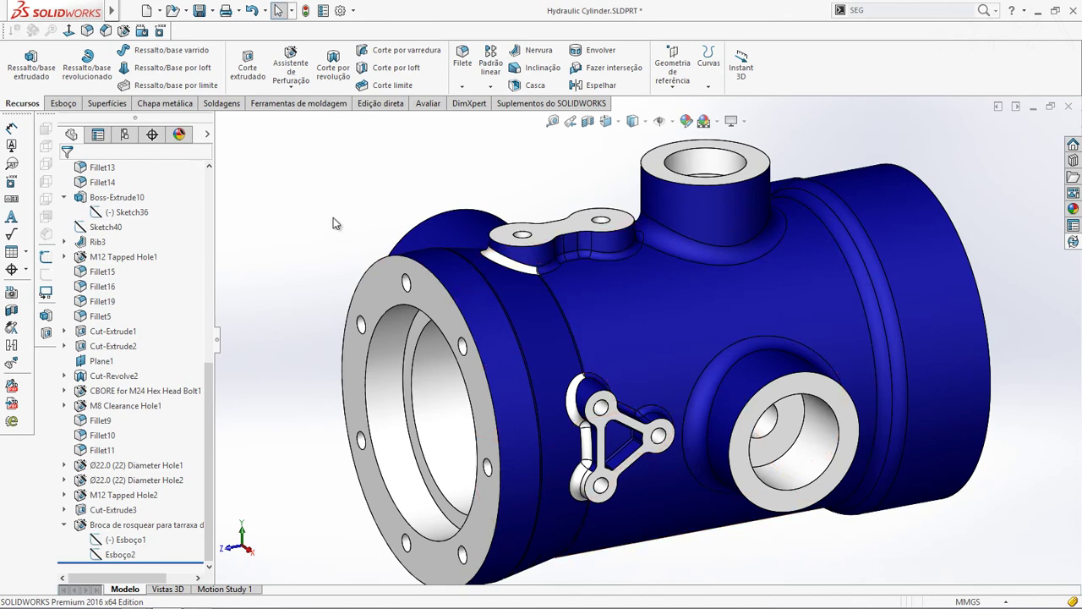